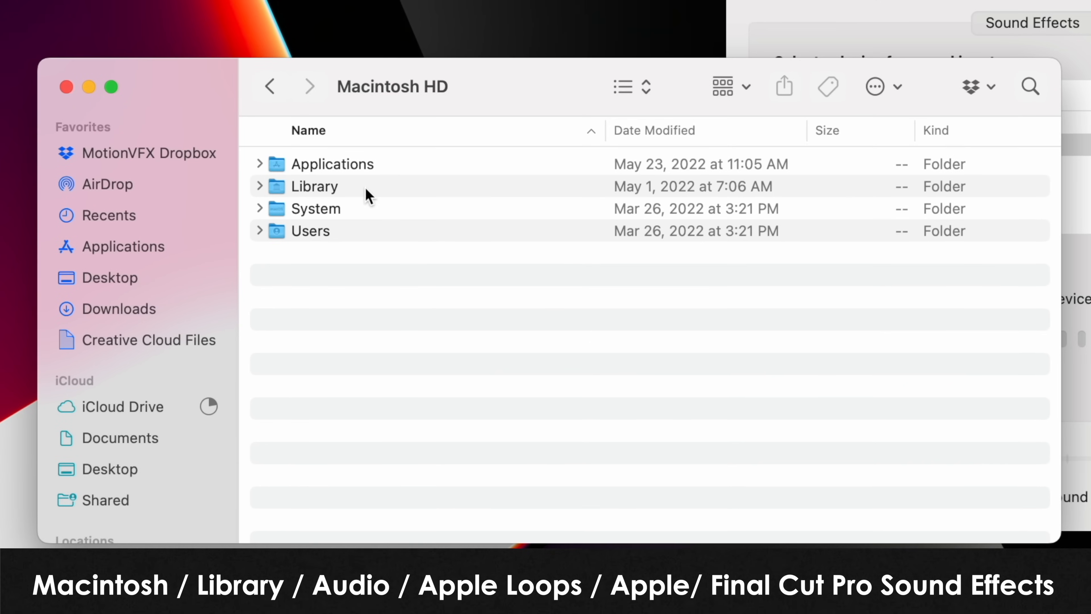
- Paste the copied FILMMAKING SOUND EFFECTS alias into the Library/Audio/Apple Loops/Apple/Final Cut Pro Sound Effects folder on Macintosh HD
double_click(350, 189)
left_click(349, 210)
double_click(349, 210)
double_click(377, 165)
double_click(397, 166)
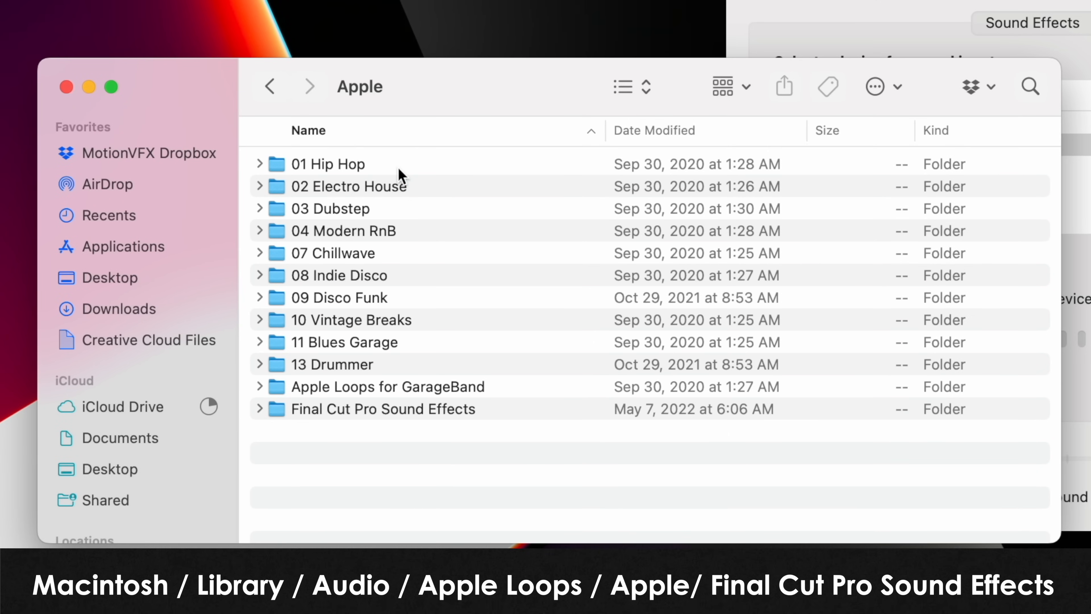
double_click(507, 407)
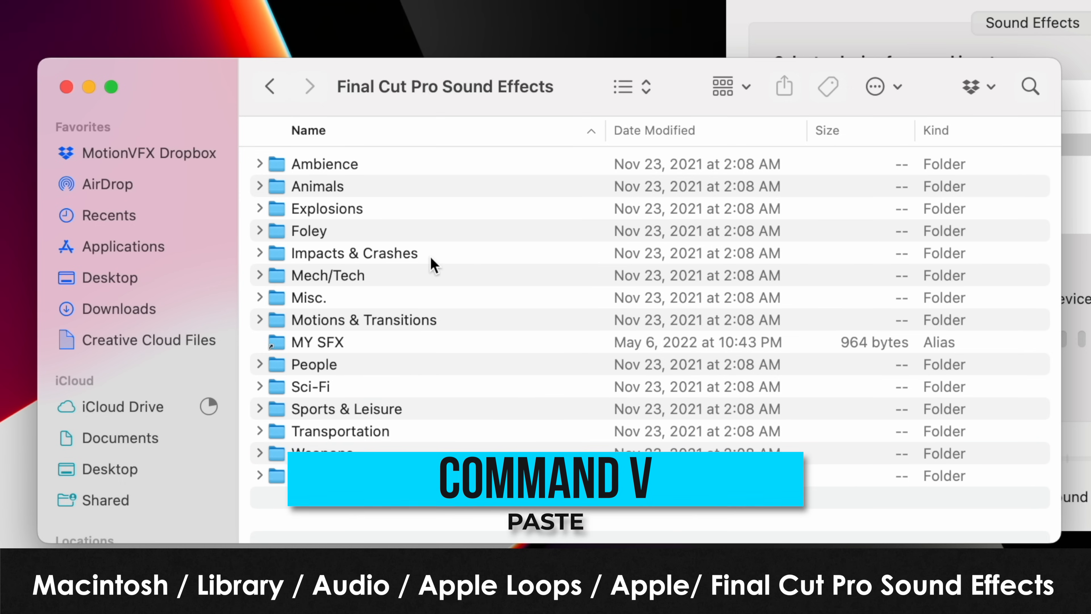
key("super+v")
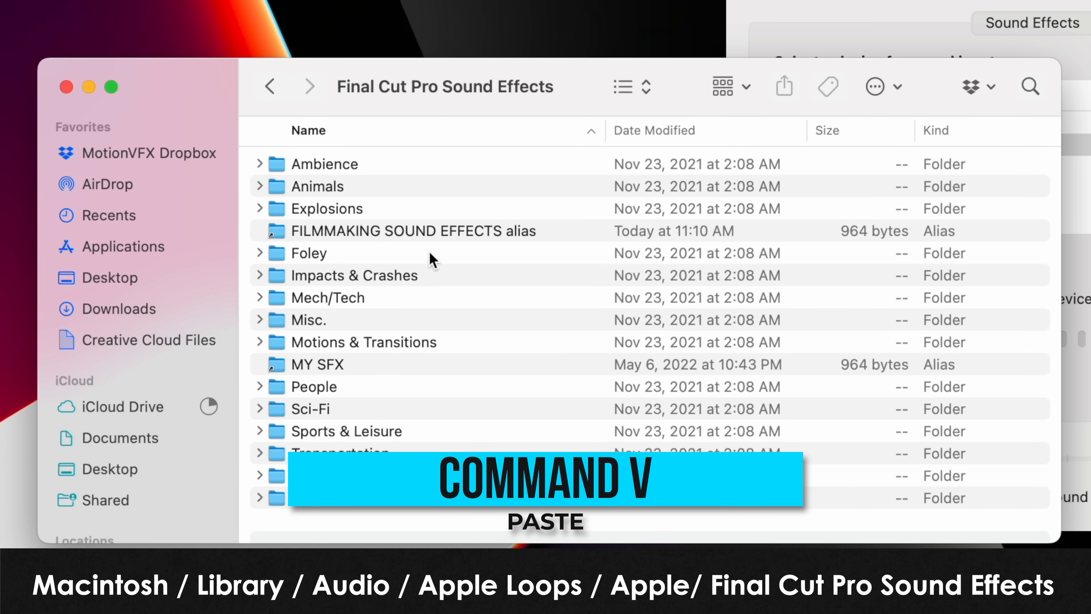
left_click(425, 238)
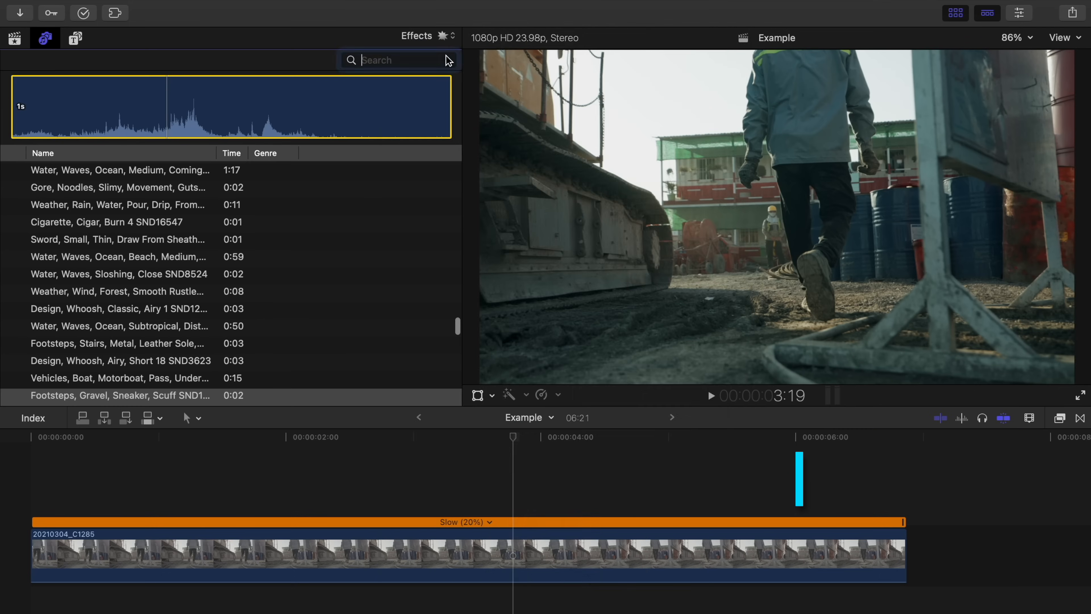
- Switch to Final Cut Pro and browse the sound effects categories for the FILMMAKING SOUND EFFECTS folder
left_click(438, 38)
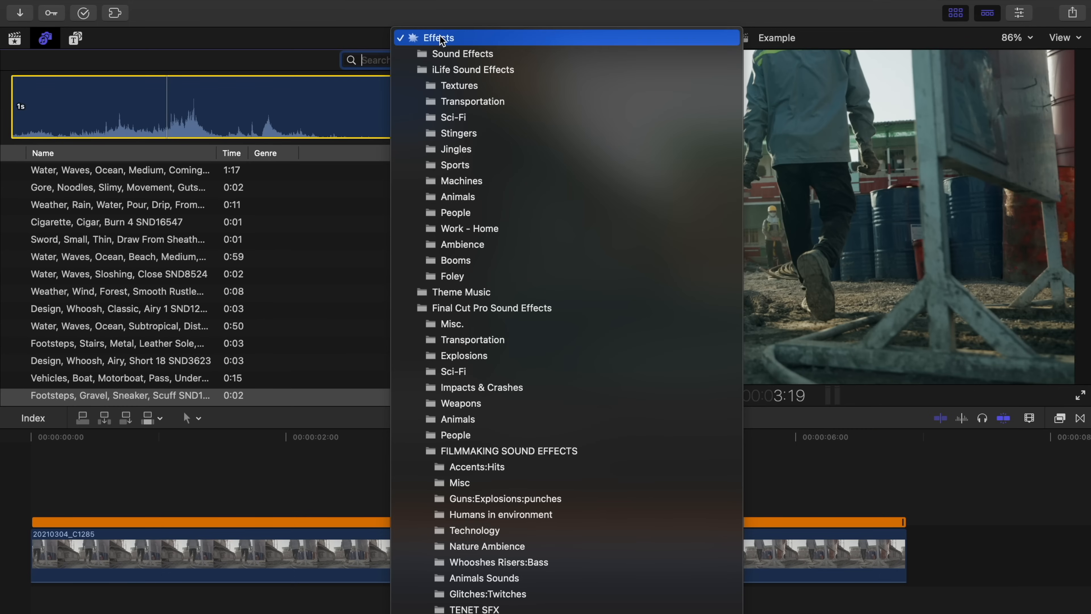
scroll(573, 386, "down", 5)
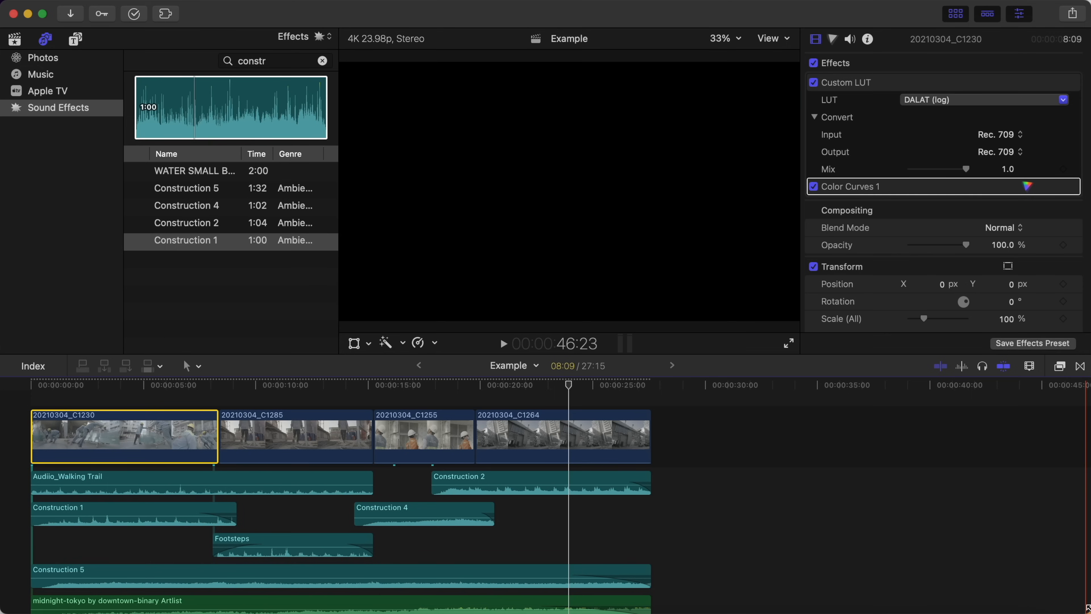
- Enlarge the timeline area and hide the inspector and the media browser
left_click_drag(678, 355, 681, 320)
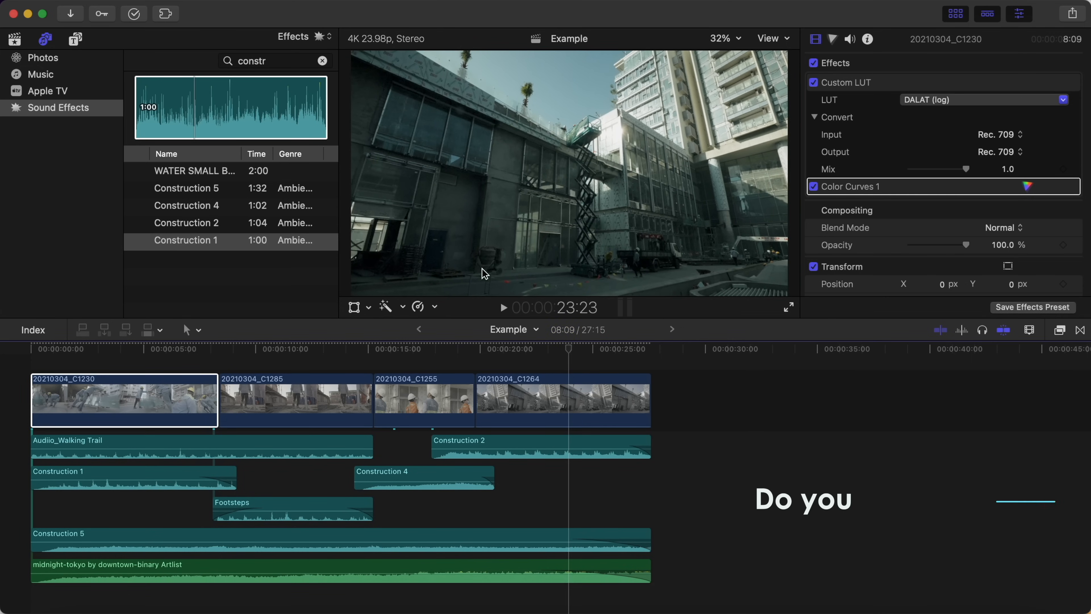
left_click(1015, 10)
key("ctrl+super+1")
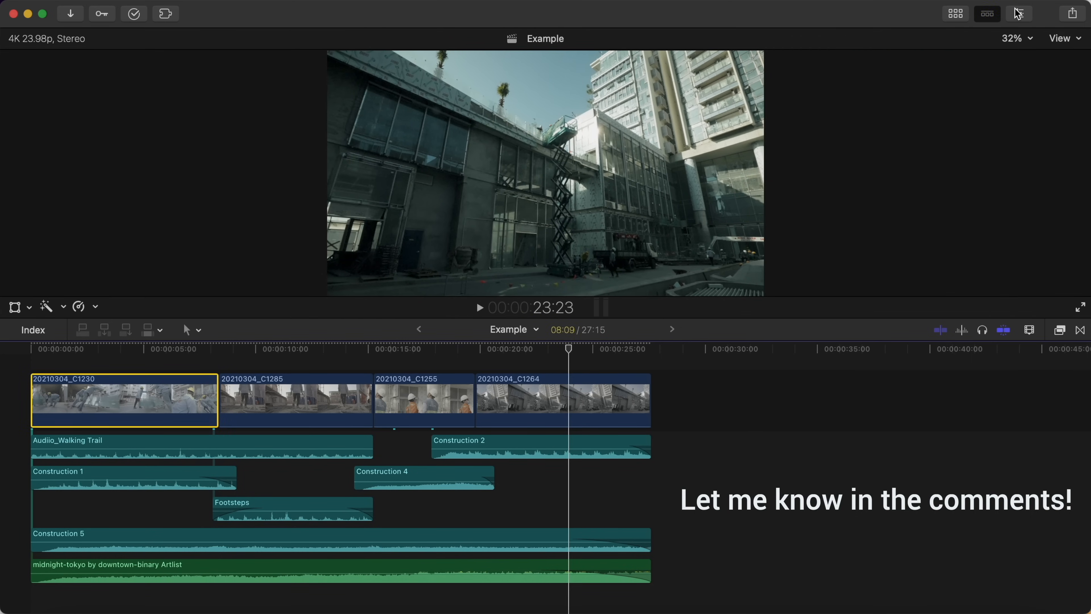
- Try deleting clip 20210304_C1255 from the primary storyline, and undo the deletion
left_click(544, 363)
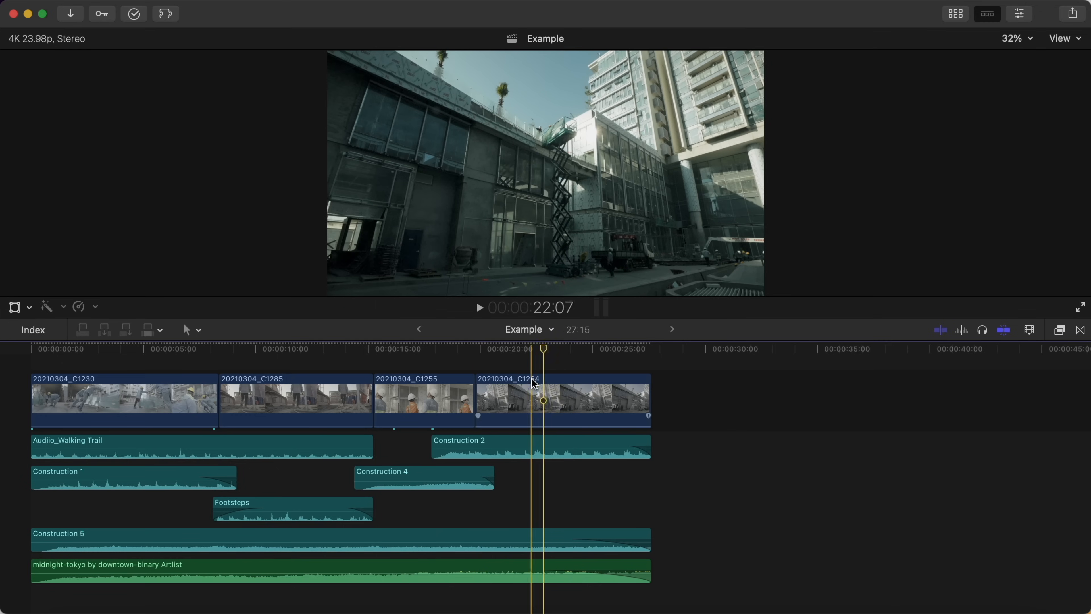
left_click(396, 352)
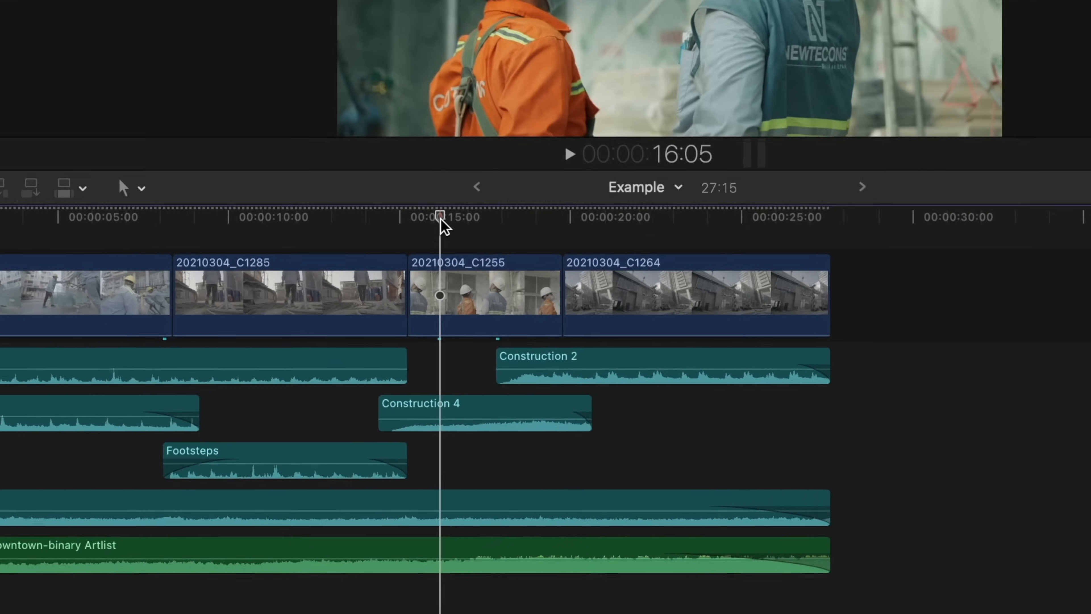
left_click(406, 389)
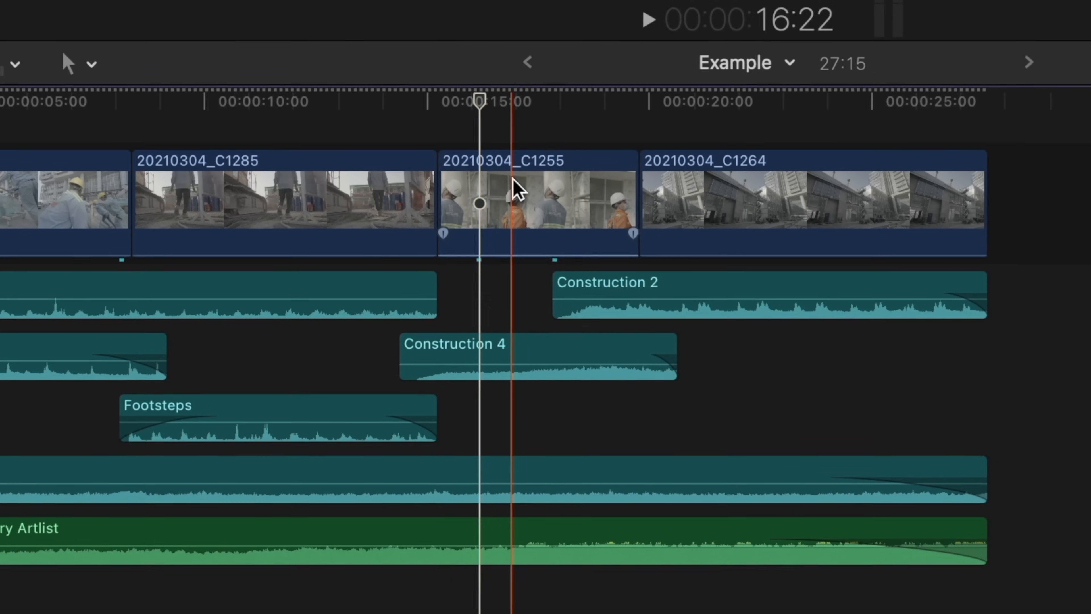
key("Delete")
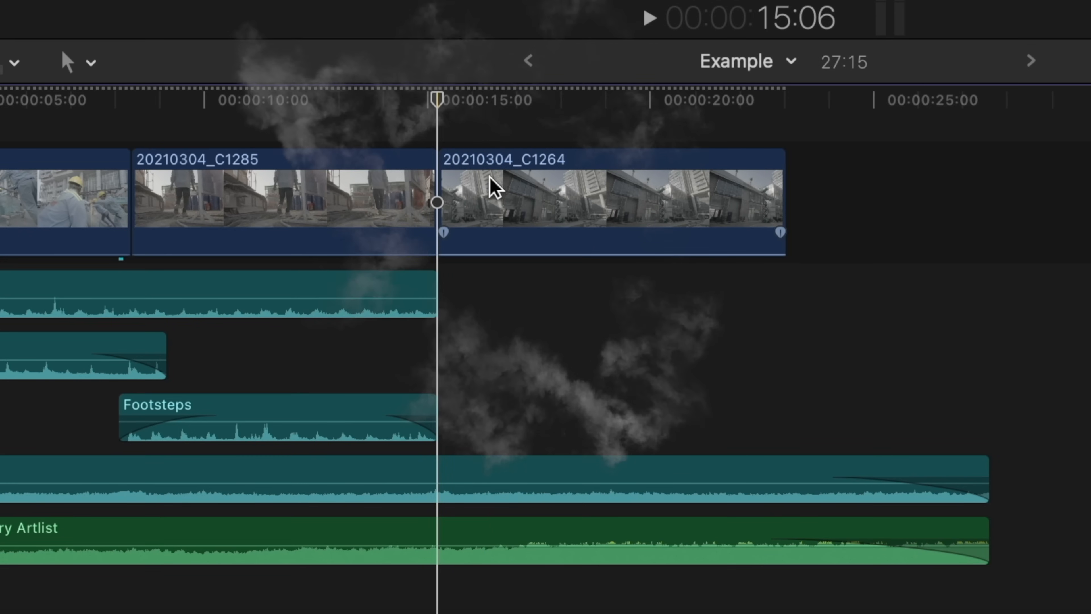
key("super+z")
- Try moving Construction 2 and Construction 4 off clip 20210304_C1255 before deleting that clip, and undo the changes
left_click_drag(628, 292, 718, 293)
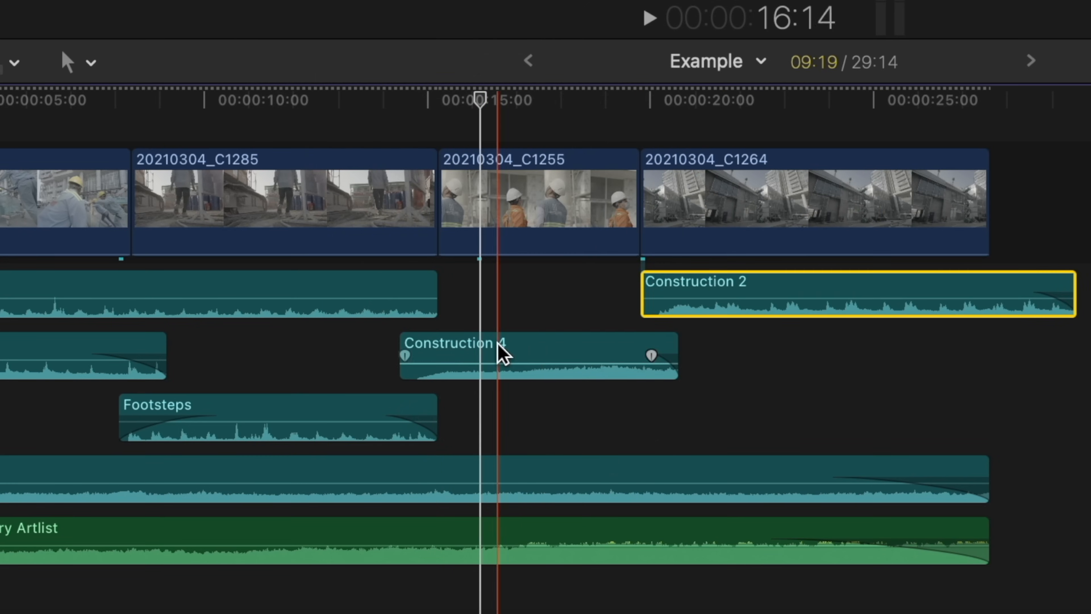
left_click_drag(497, 345, 375, 344)
left_click(542, 184)
key("Delete")
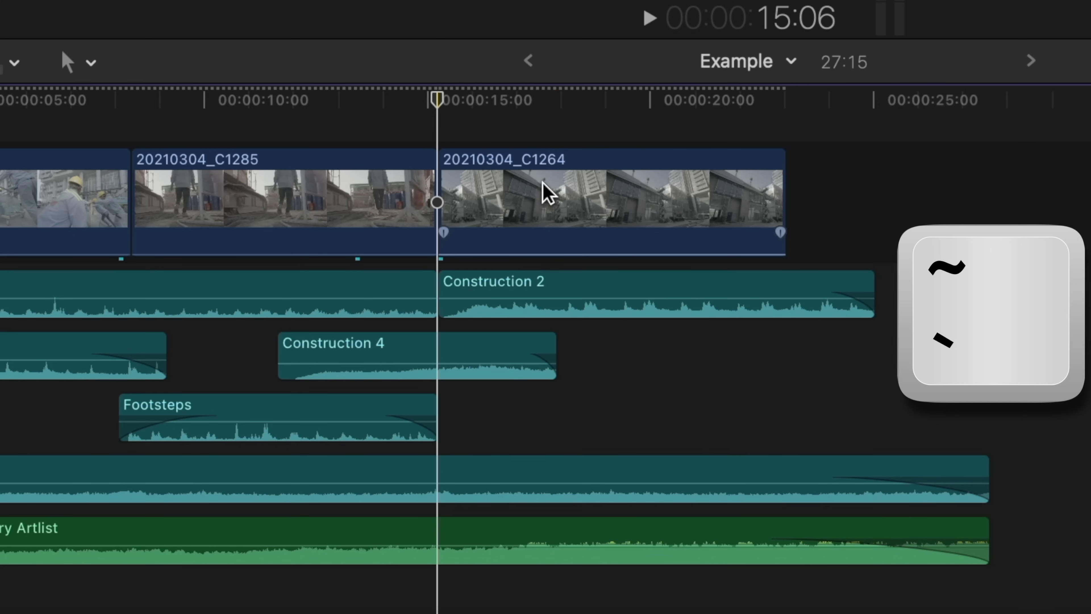
key("super+z")
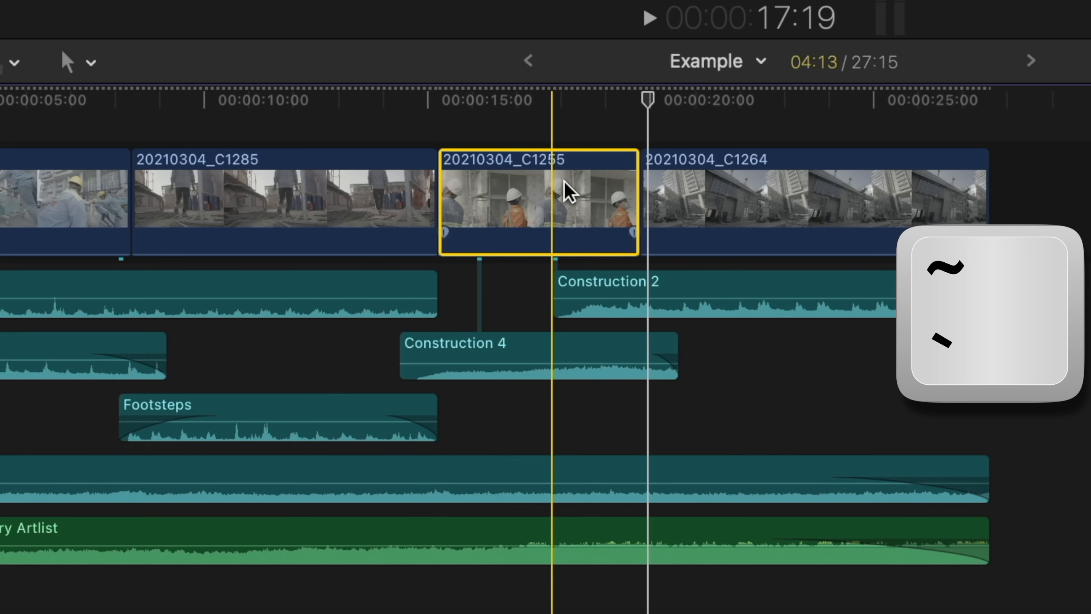
- Delete clip 20210304_C1255 with its connections overridden so the attached audio clips keep their timeline positions
left_click(588, 207)
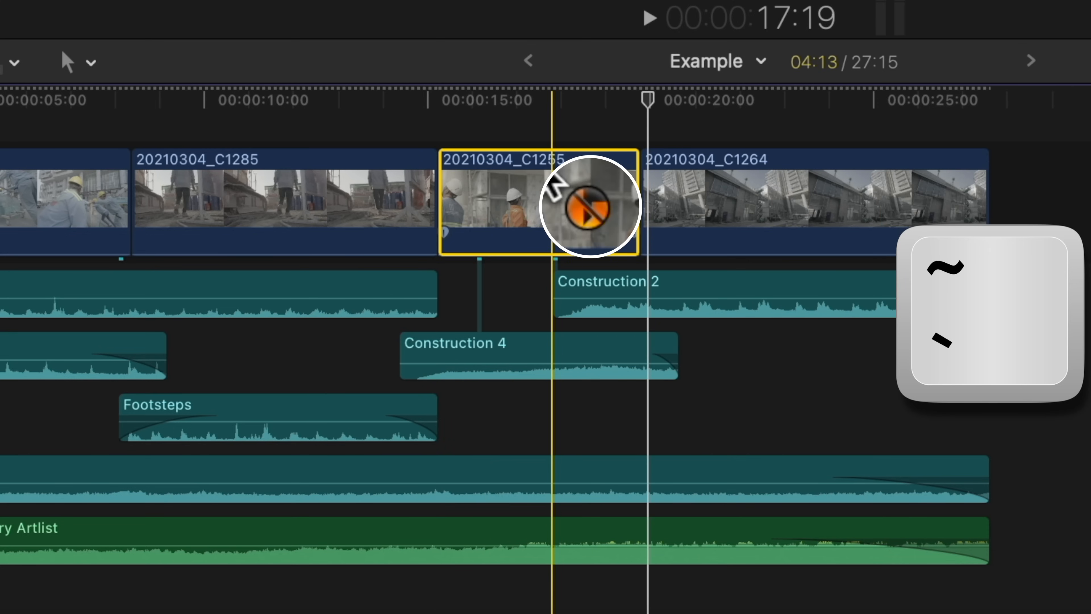
left_click_drag(550, 180, 566, 184)
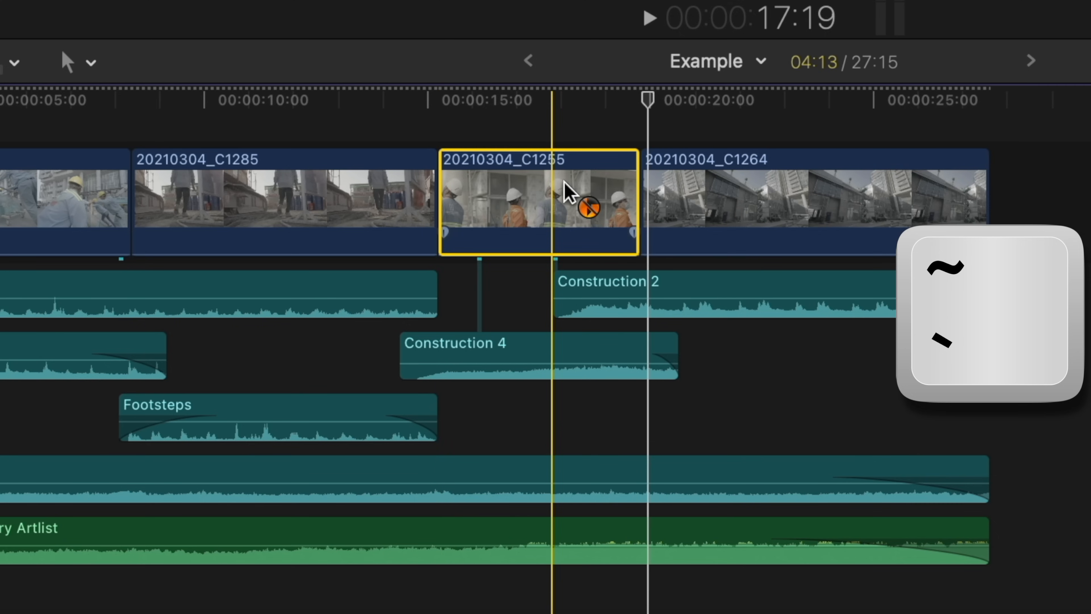
key("Delete")
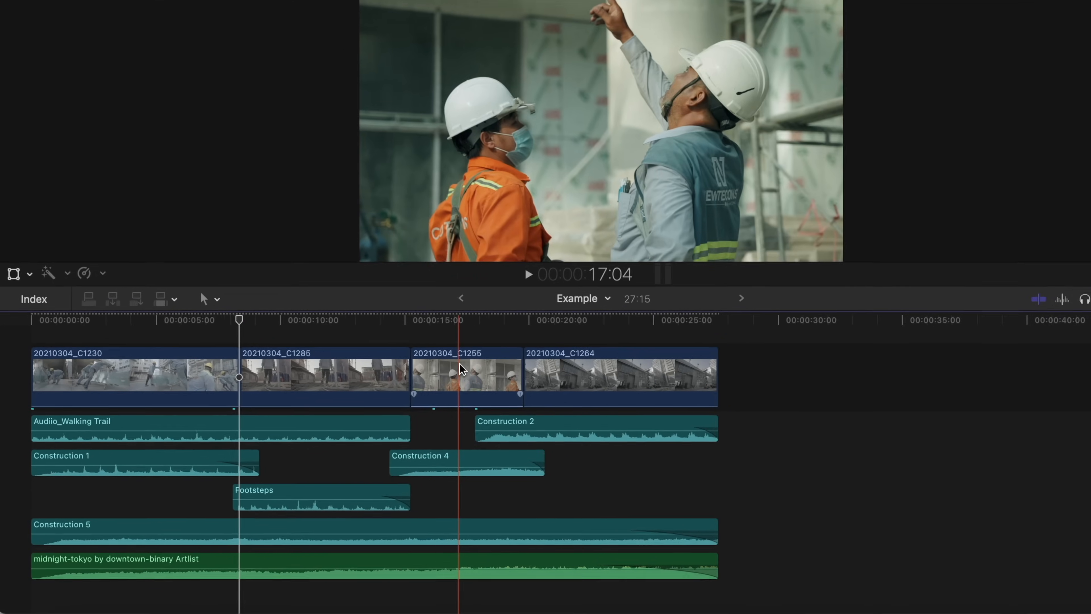
- Move clip 20210304_C1255 to the start of the primary storyline, ahead of 20210304_C1230, with clip connections overridden
key("grave")
left_click_drag(466, 372, 259, 368)
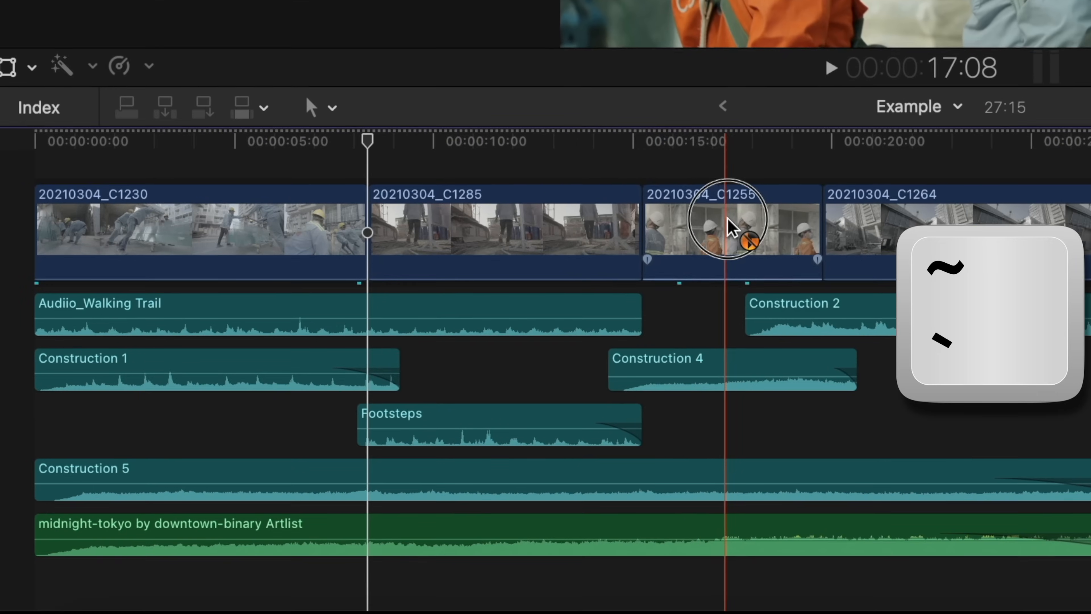
left_click_drag(399, 219, 511, 273)
left_click_drag(317, 238, 599, 210)
key("super+z")
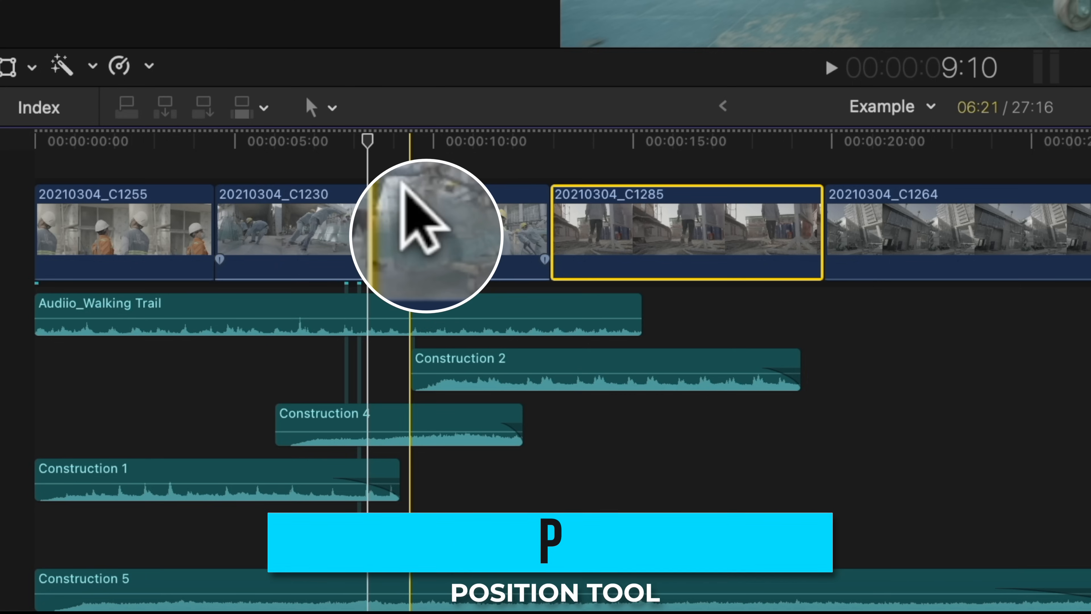
- Move clip 20210304_C1230 further along the storyline with the Position tool, overwriting the footage there and leaving a gap behind
key("p")
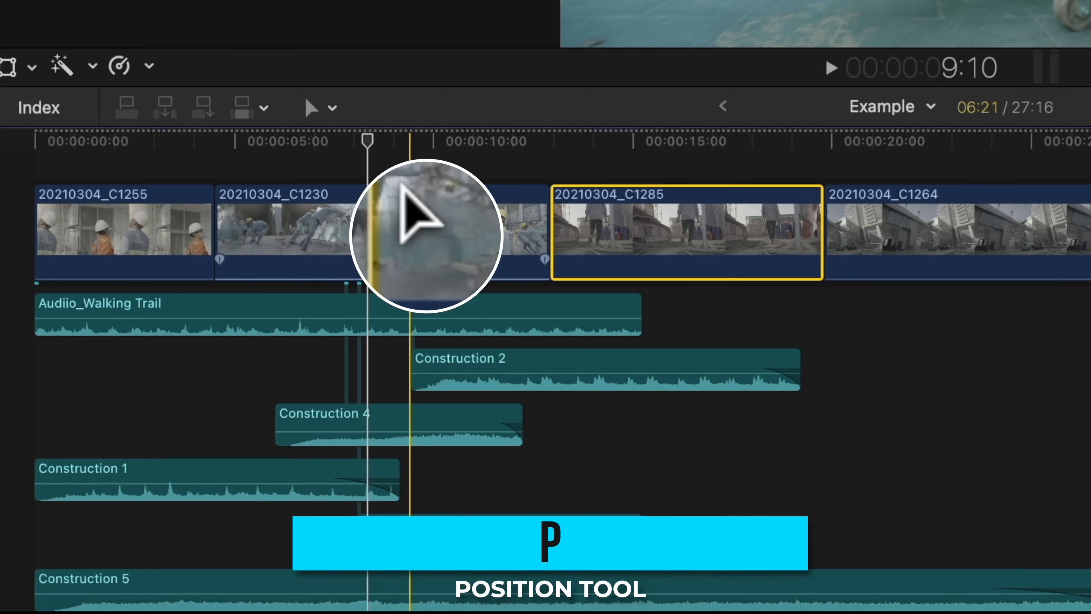
left_click_drag(426, 224, 857, 205)
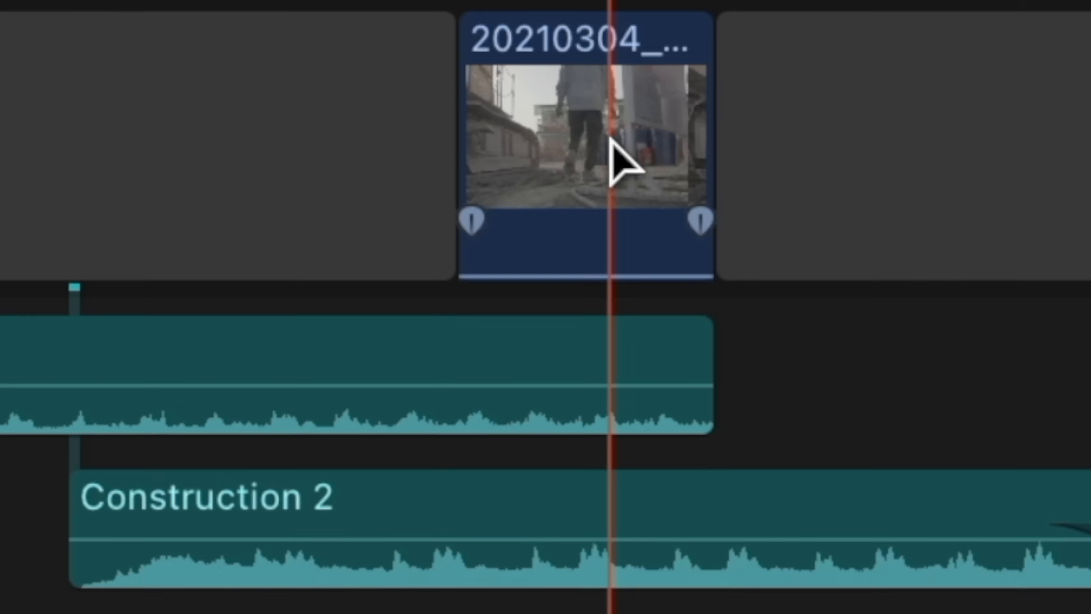
- Move the connection point of Construction 2 so it attaches to the short clip between the two gaps
left_click(578, 201)
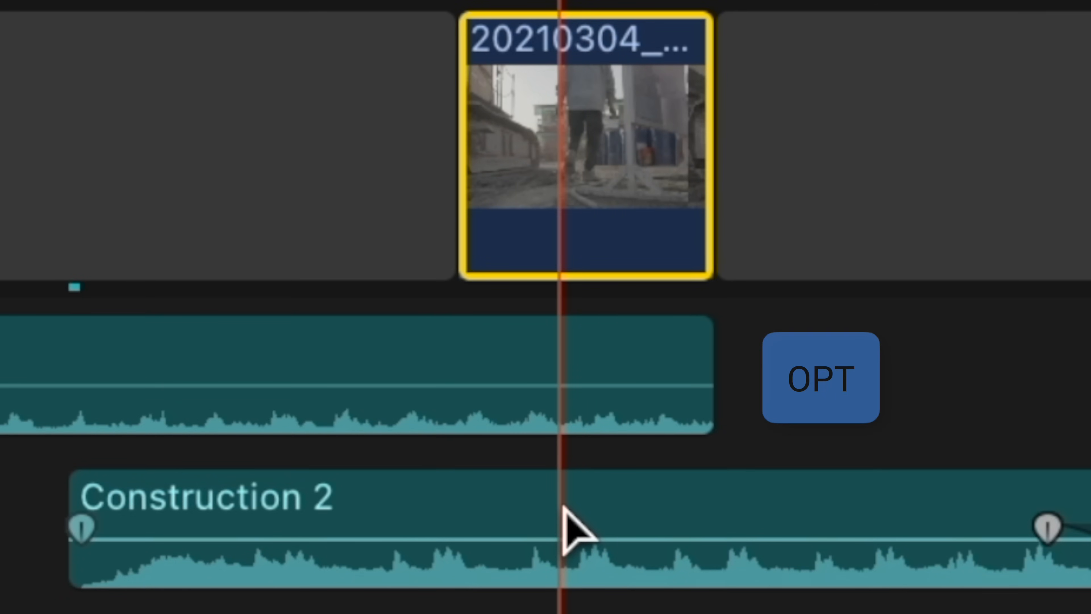
left_click(563, 506, "alt+super")
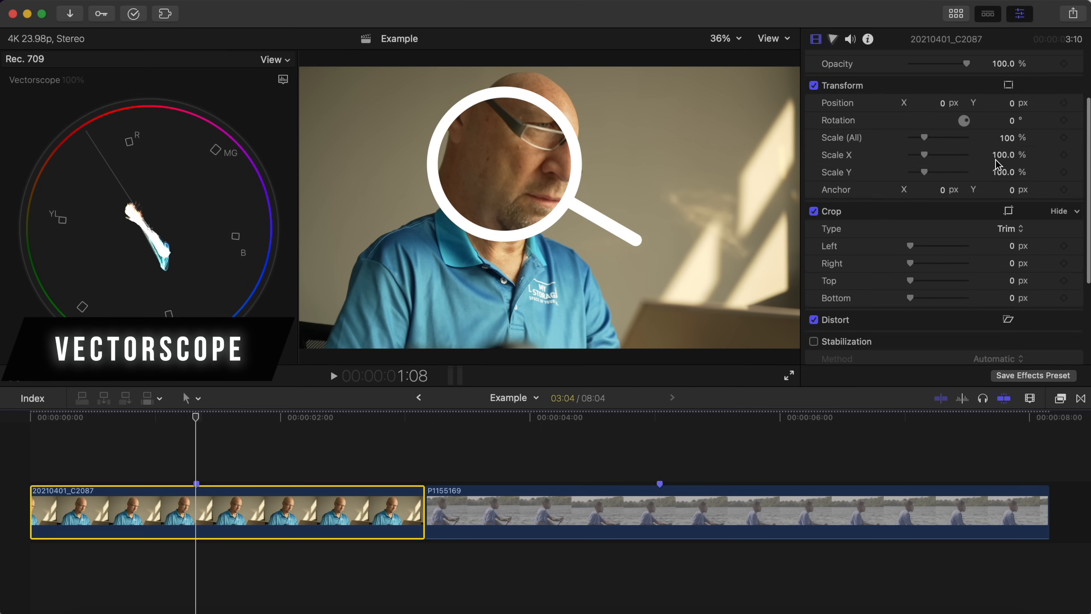
- Crop clip 20210401_C2087 to the man's facial skin with Left 1527, Right 1997, Top 204 and Bottom 1291 px
scroll(998, 164, "down", 3)
left_click_drag(910, 199, 949, 206)
left_click_drag(931, 253, 912, 219)
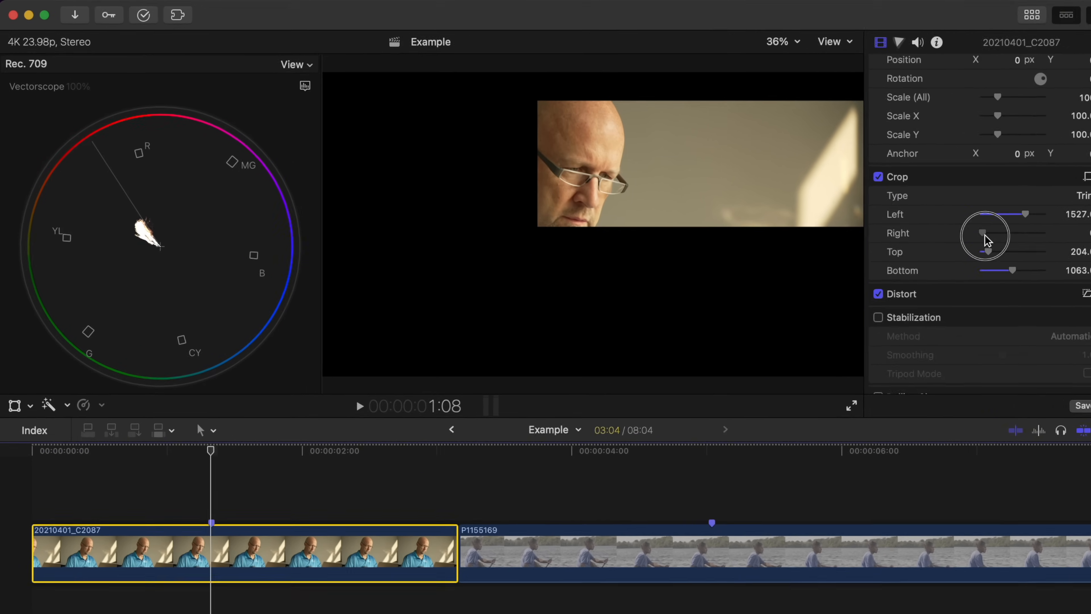
left_click_drag(985, 240, 1033, 241)
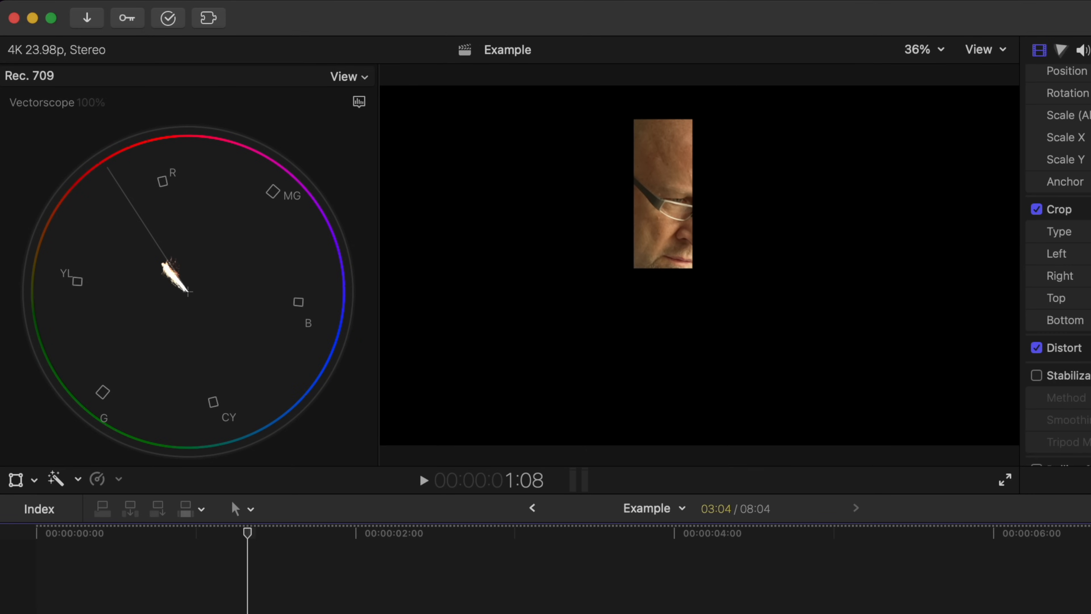
left_click_drag(1087, 276, 1090, 293)
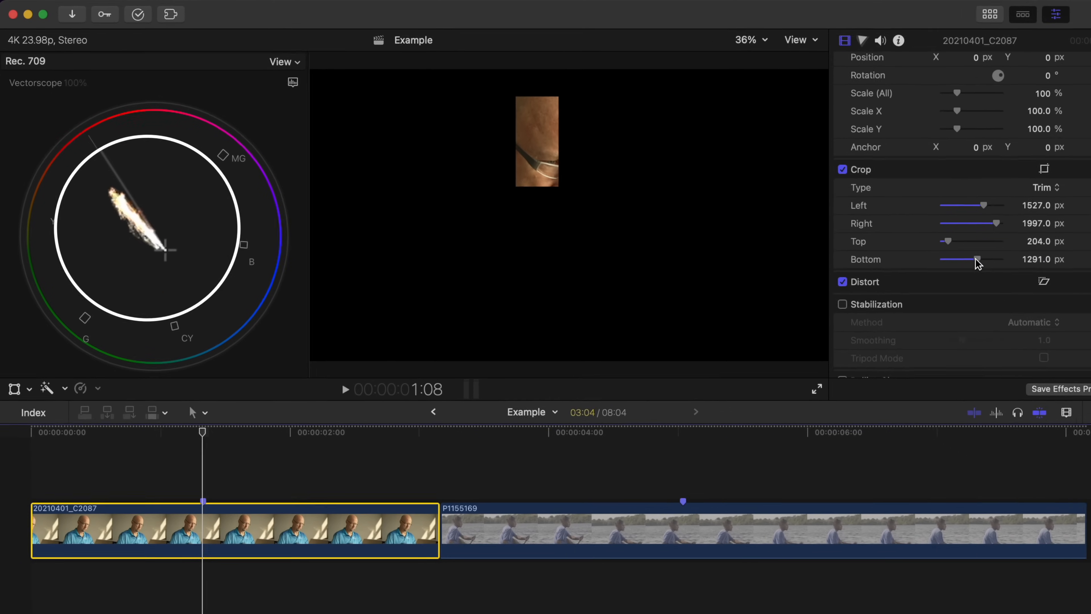
- Add a Hue/Saturation Curves color correction to clip 20210401_C2087
left_click(970, 45)
left_click(996, 75)
left_click(876, 141)
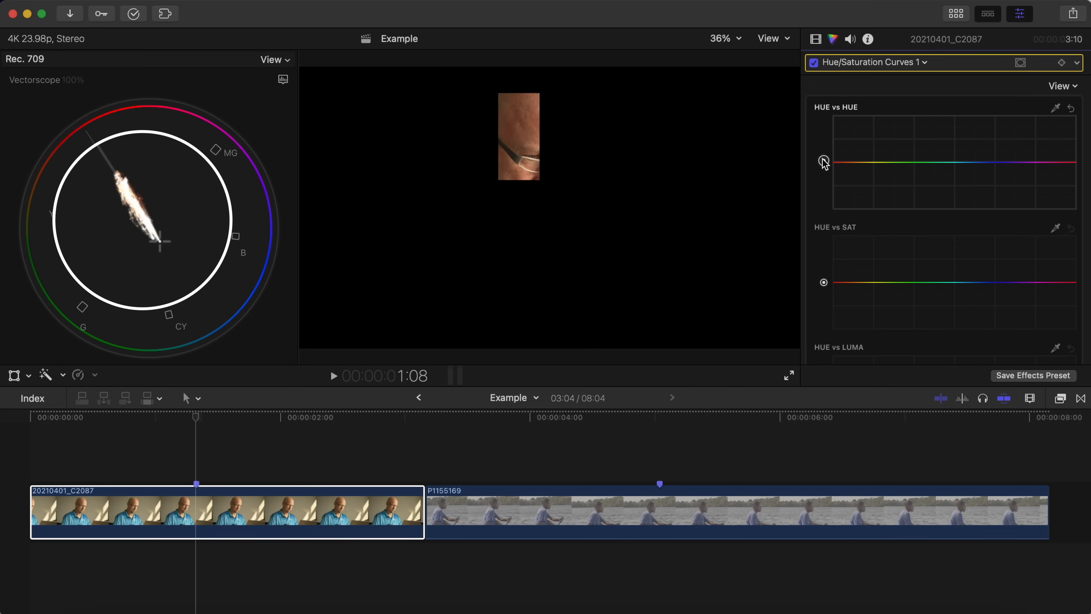
- Turn off the Crop setting of clip 20210401_C2087 to restore the full frame
left_click(815, 38)
scroll(876, 241, "down", 3)
left_click(814, 150)
scroll(830, 72, "up", 5)
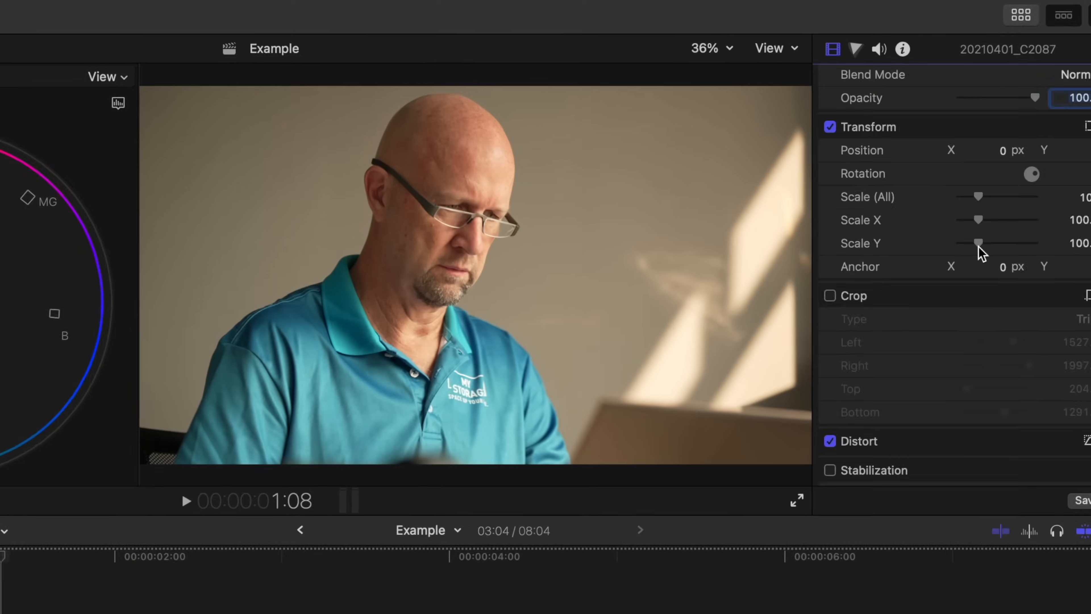
- Toggle the clip's effects off and on to compare the skin tone before and after the correction
left_click(846, 99)
left_click(845, 96)
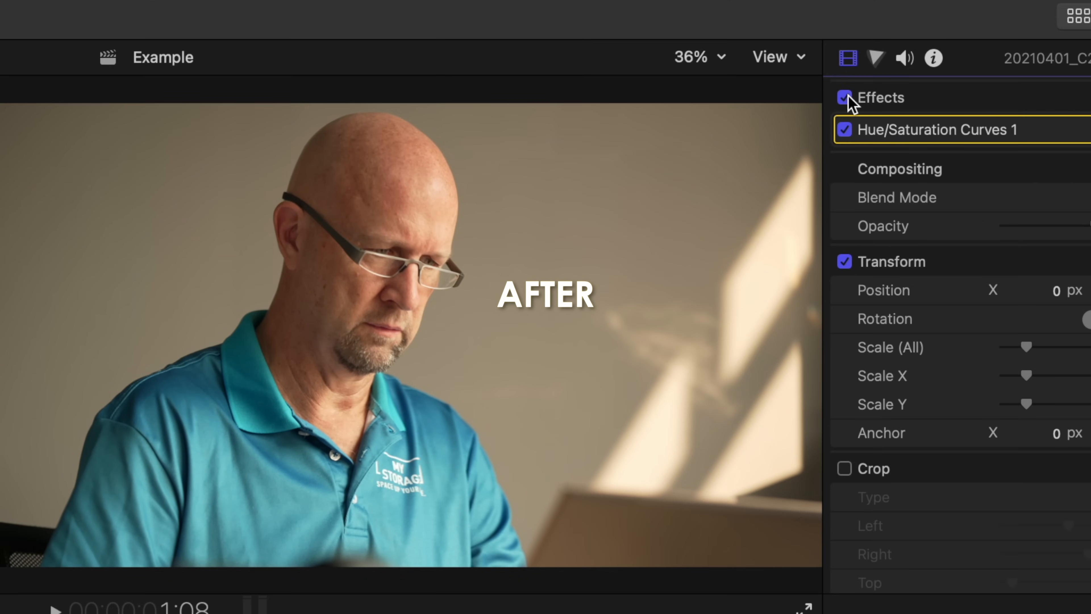
left_click(846, 97)
left_click(845, 97)
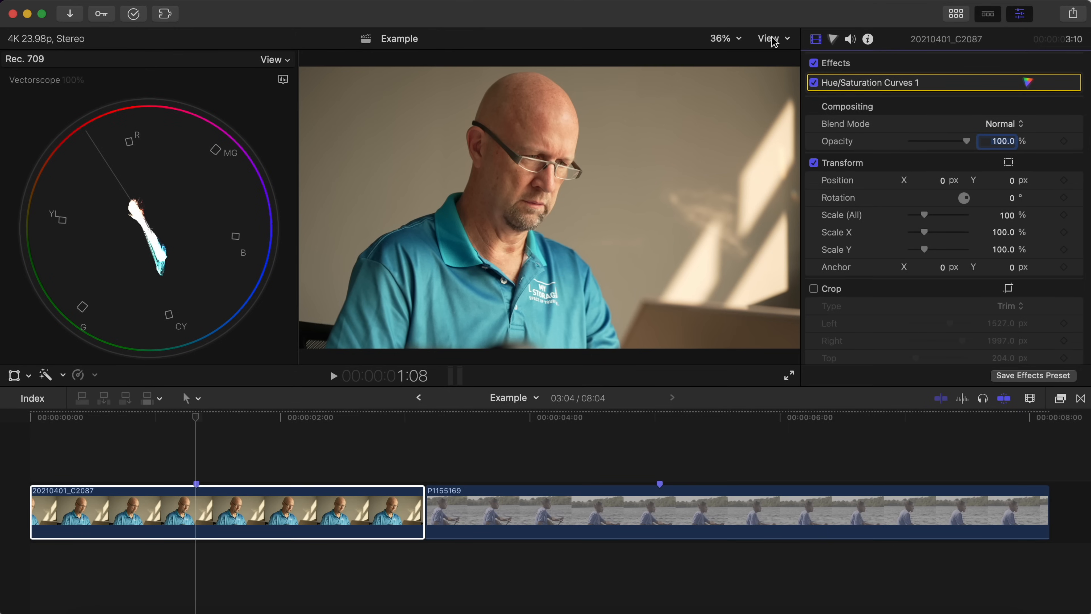
- Set the viewer's range check to All and change the video scope to Waveform
left_click(773, 38)
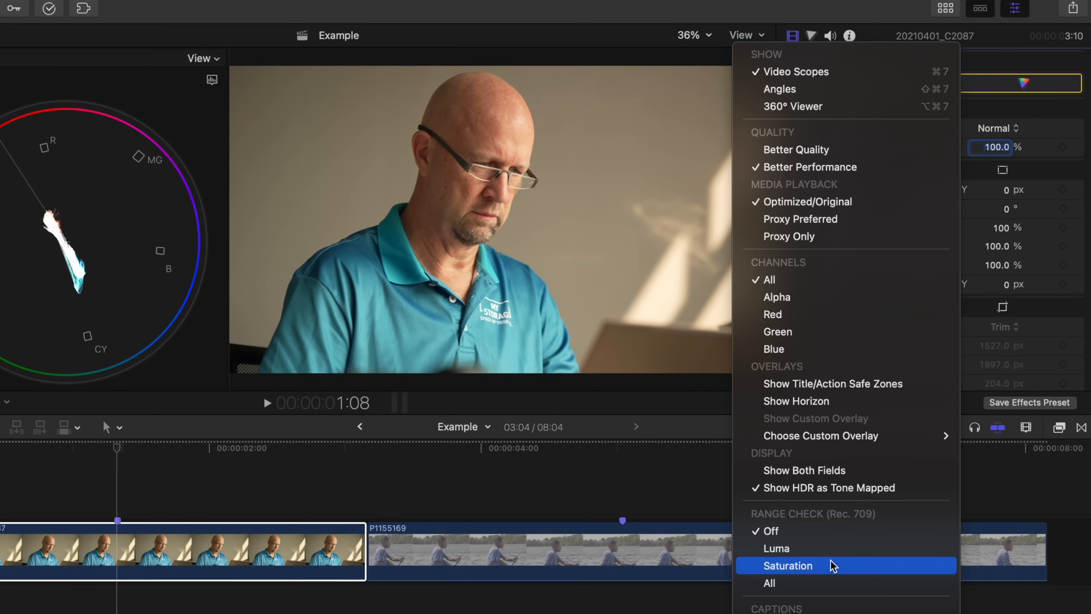
left_click(828, 587)
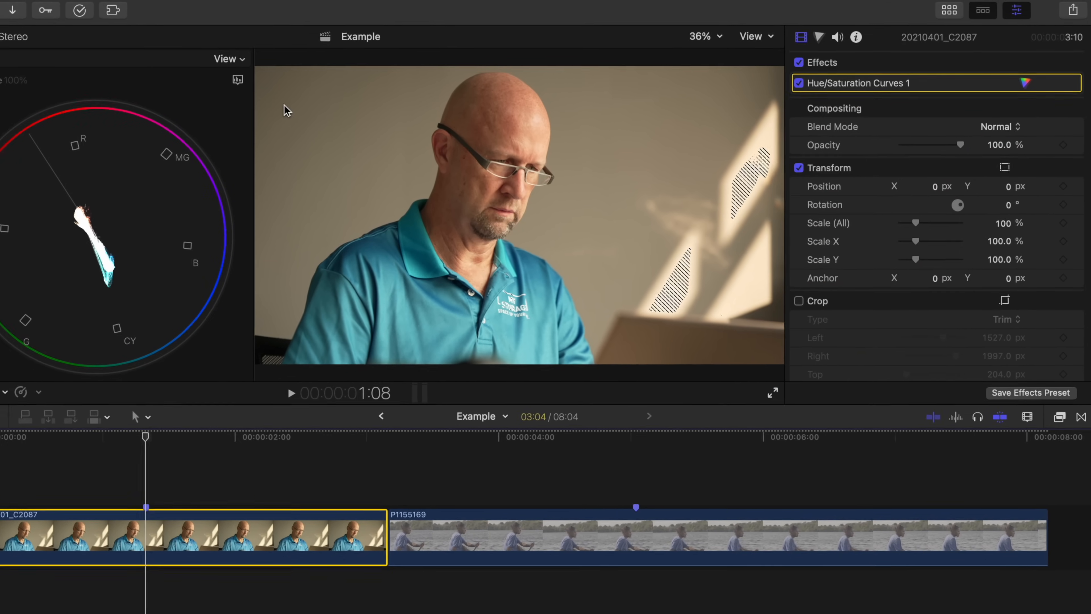
left_click(211, 79)
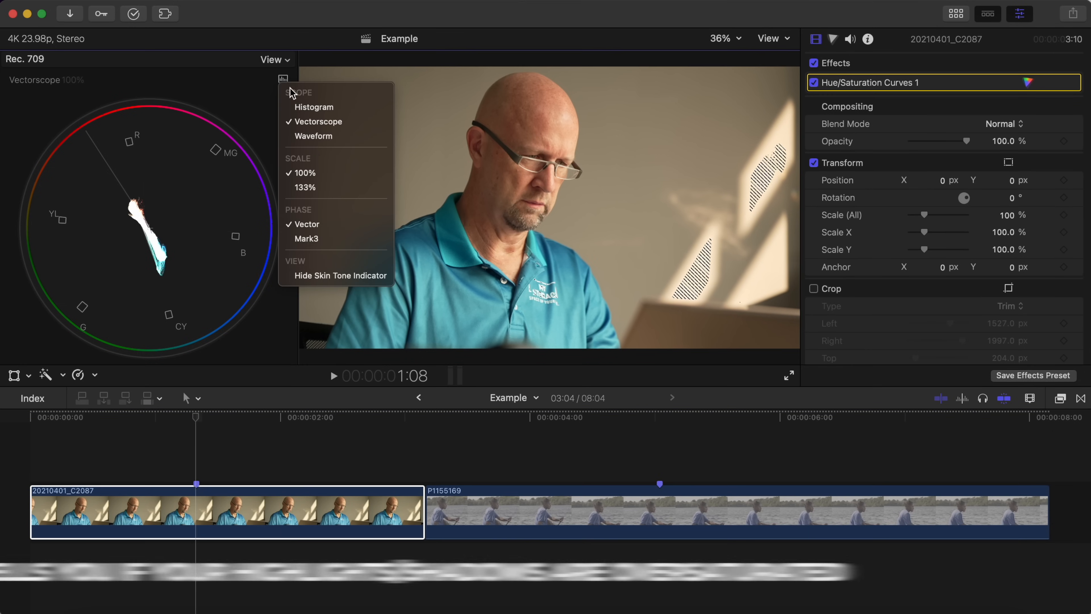
left_click(315, 136)
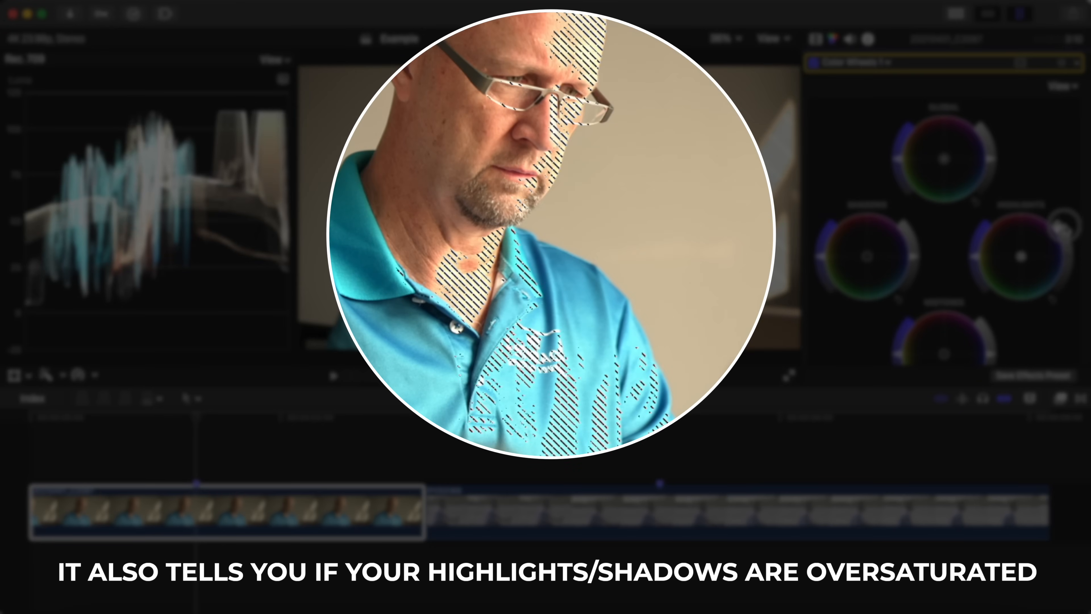
- Lower the Highlights brightness of the color wheels correction to reduce the clip's overexposed areas
left_click_drag(1064, 224, 1064, 267)
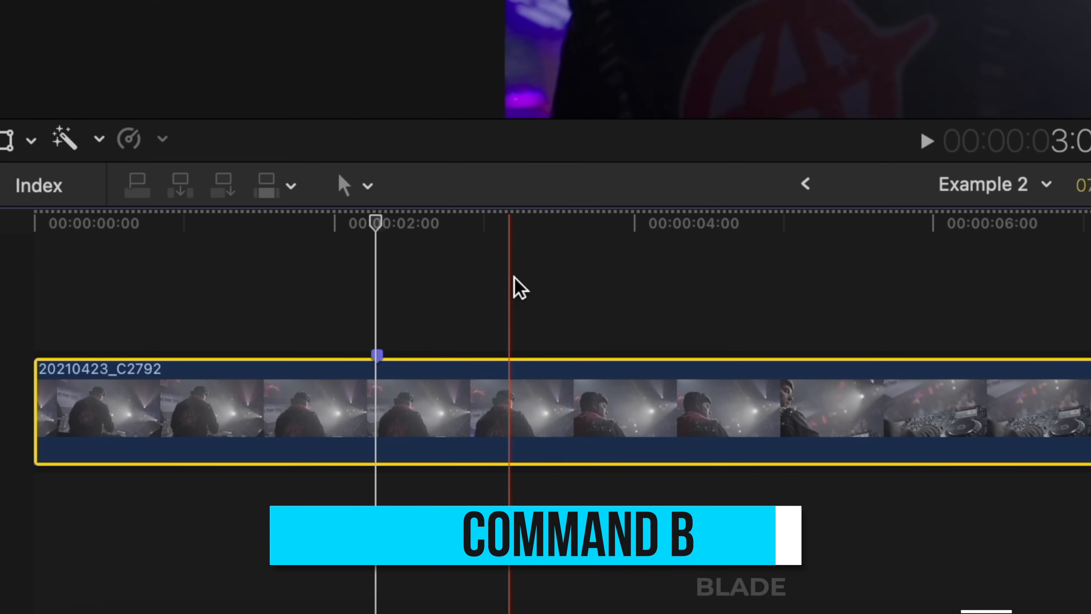
- Blade clip 20210423_C2792 a little past the three-second mark and undo the cut
key("cmd+b")
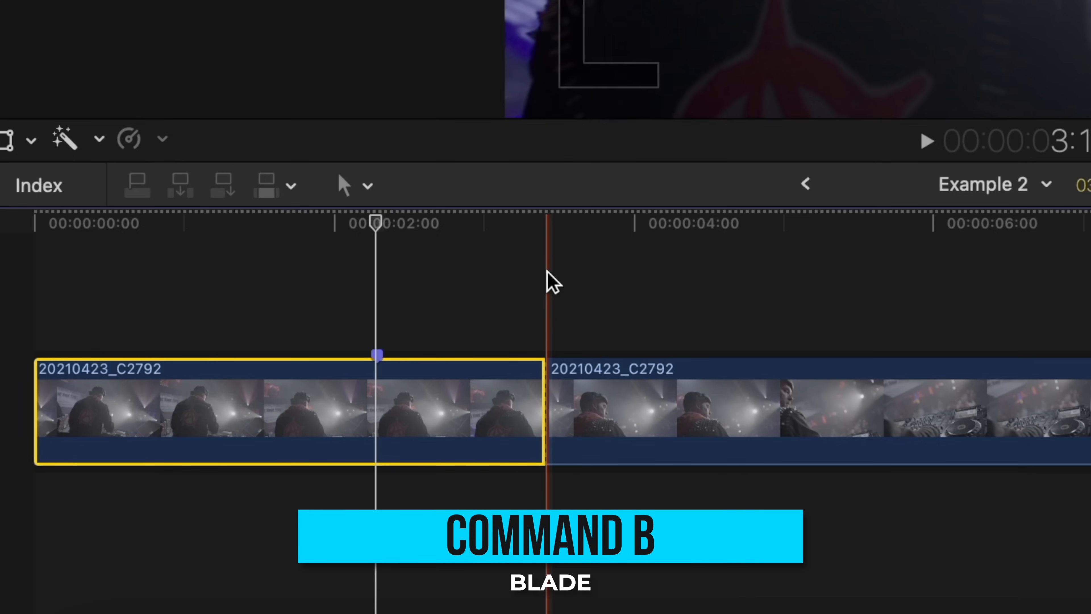
key("cmd+z")
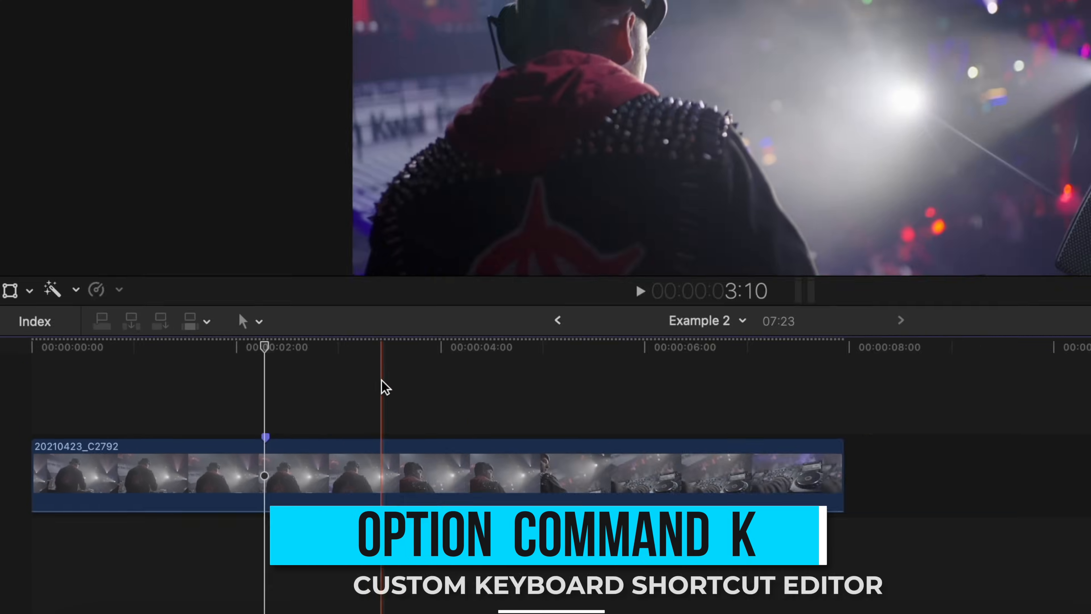
- Duplicate the Default keyboard command set under the name "Custom keyboard test"
key("alt+super+k")
left_click(243, 75)
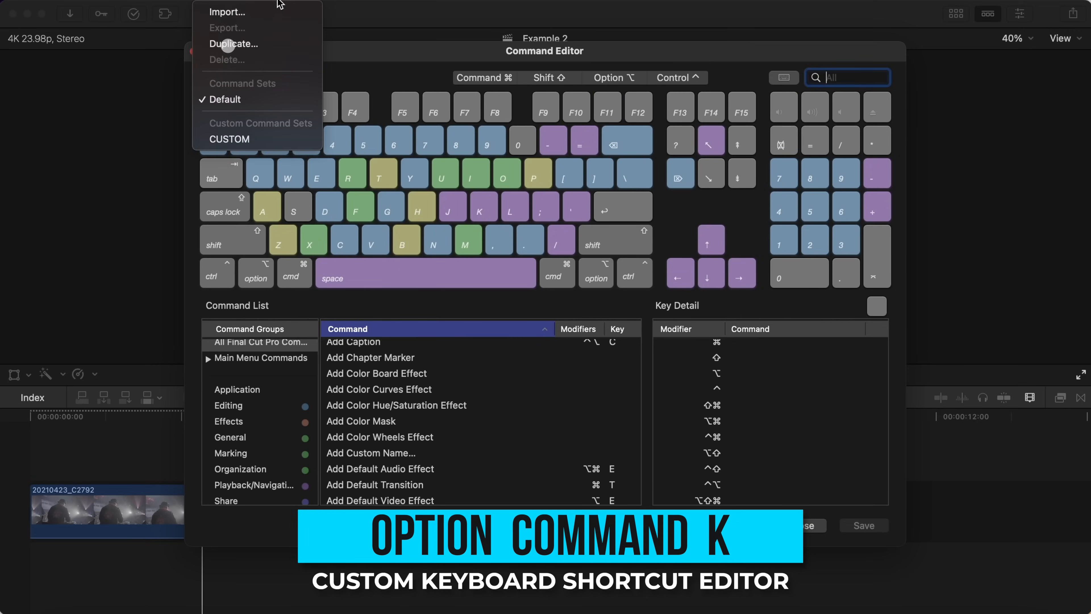
left_click(271, 43)
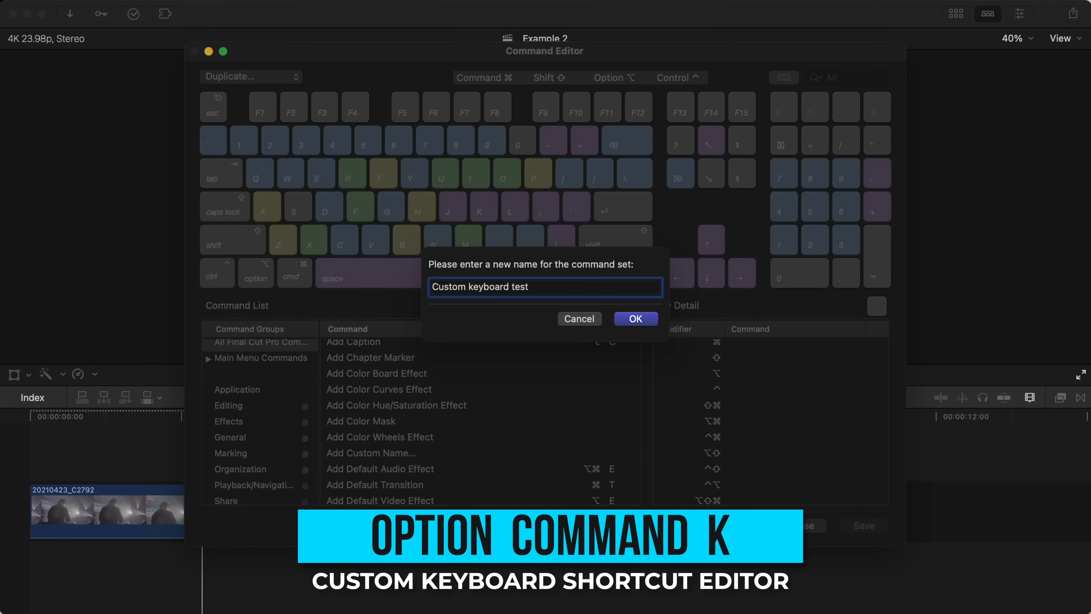
key("Return")
- Find the Blade command in the custom command set and reassign the B key to it
type("blade")
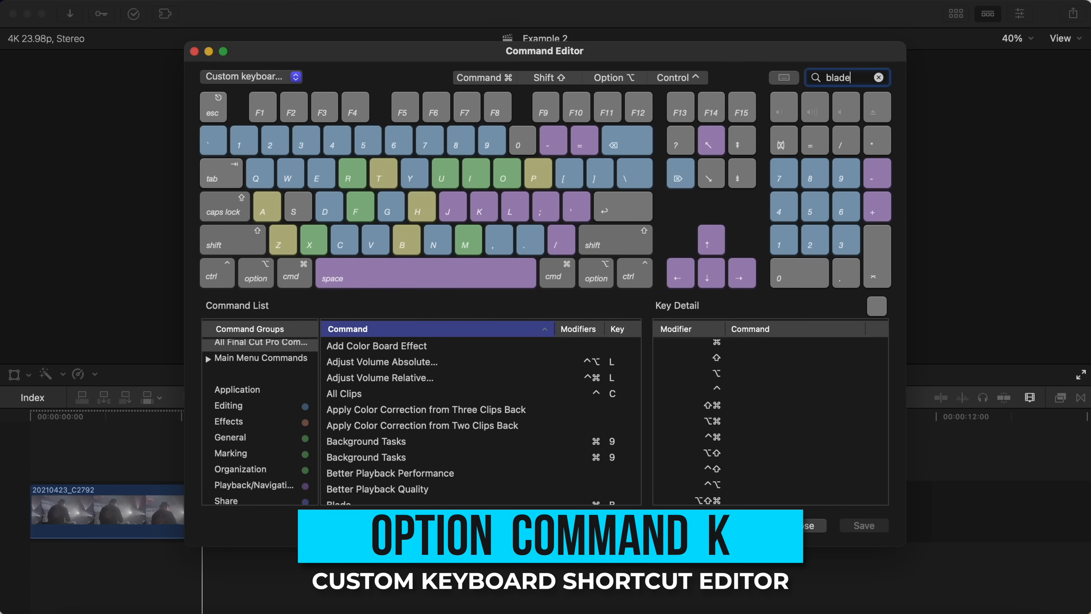
left_click(477, 348)
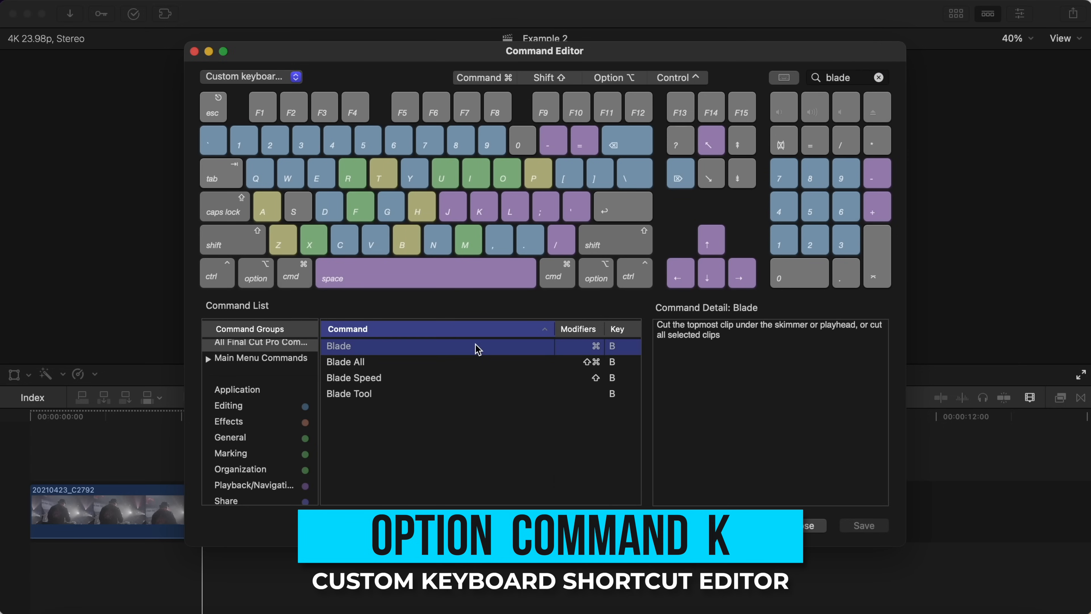
key("b")
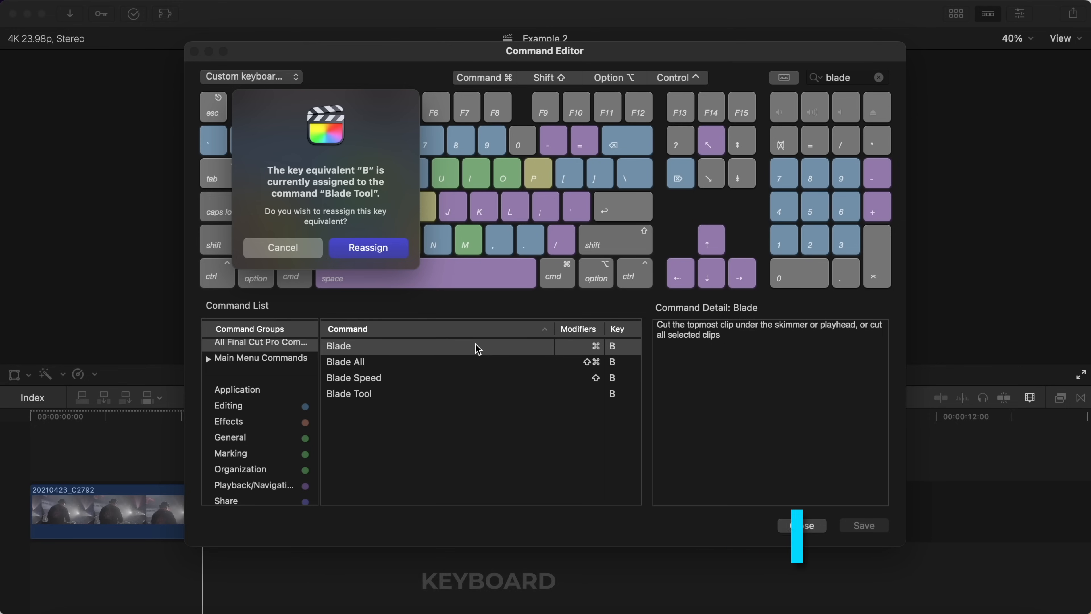
key("Return")
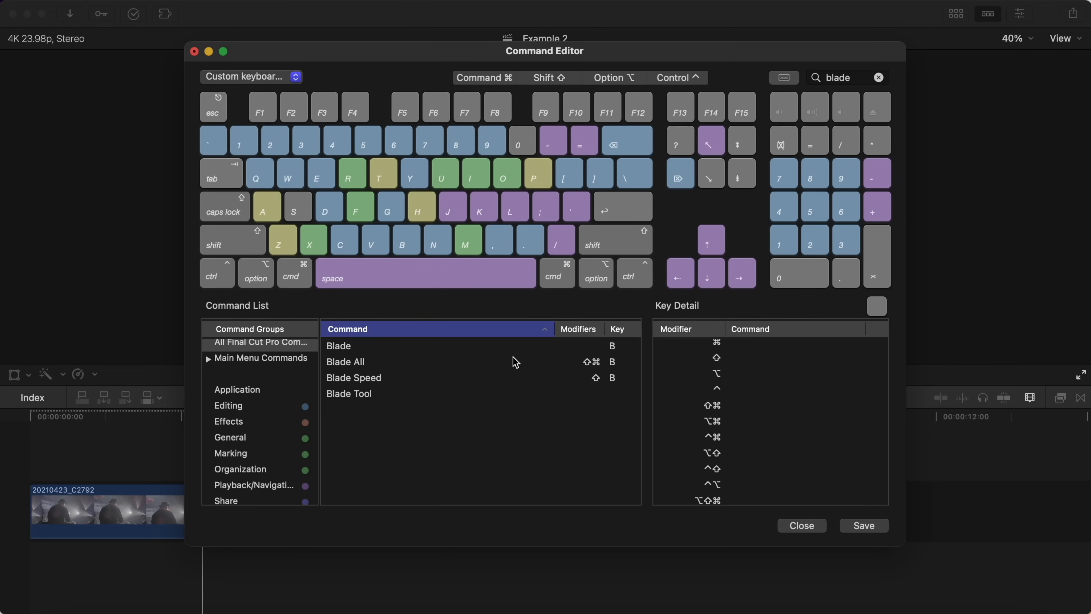
- Assign Command-B to the Blade Tool command and save the custom command set
left_click(509, 394)
key("super+b")
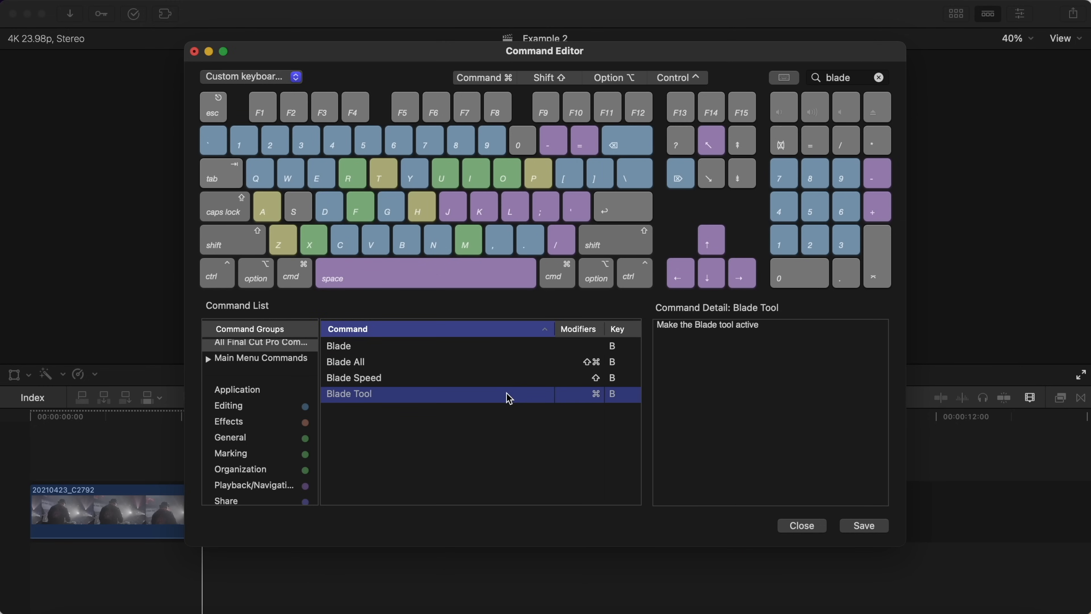
left_click(863, 525)
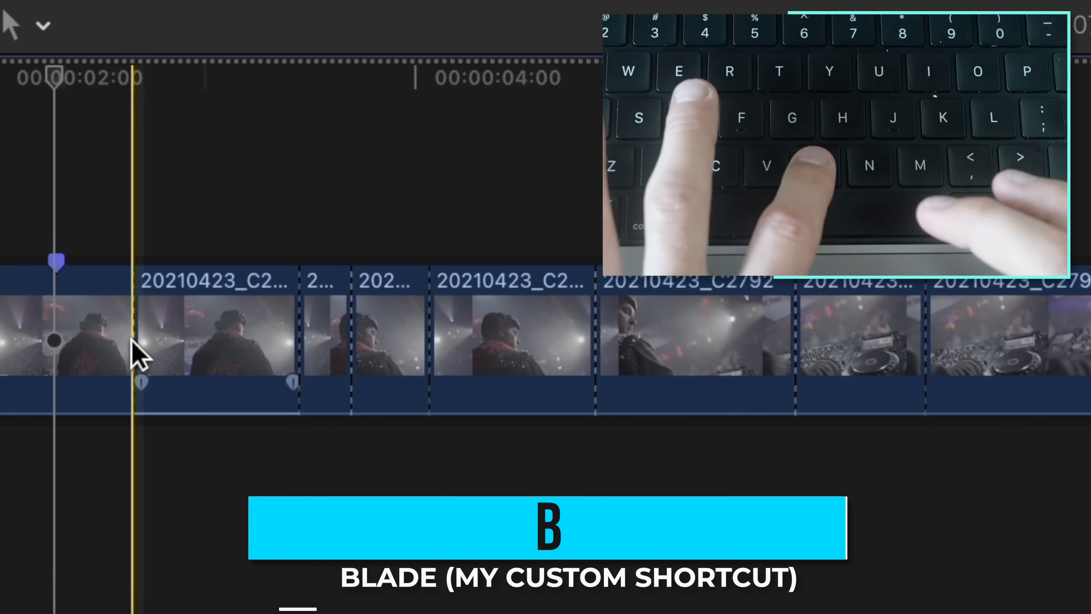
- Blade clip 20210423_C2792 into many short pieces with a series of quick cuts
key("b")
key("b")
key("b")
key("b")
key("b")
key("b")
key("b")
key("b")
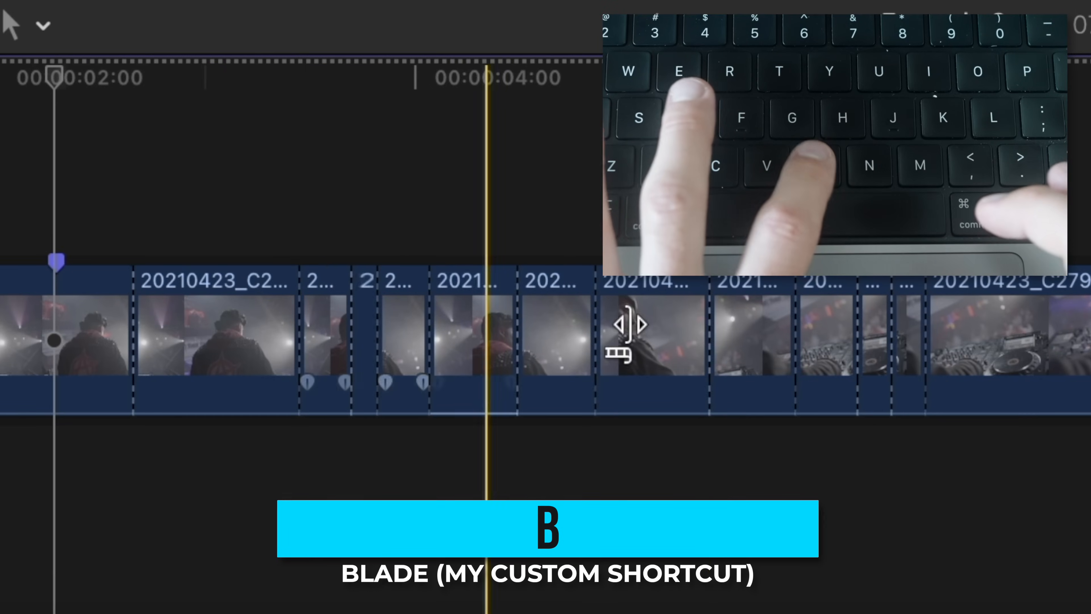
key("b")
key("b")
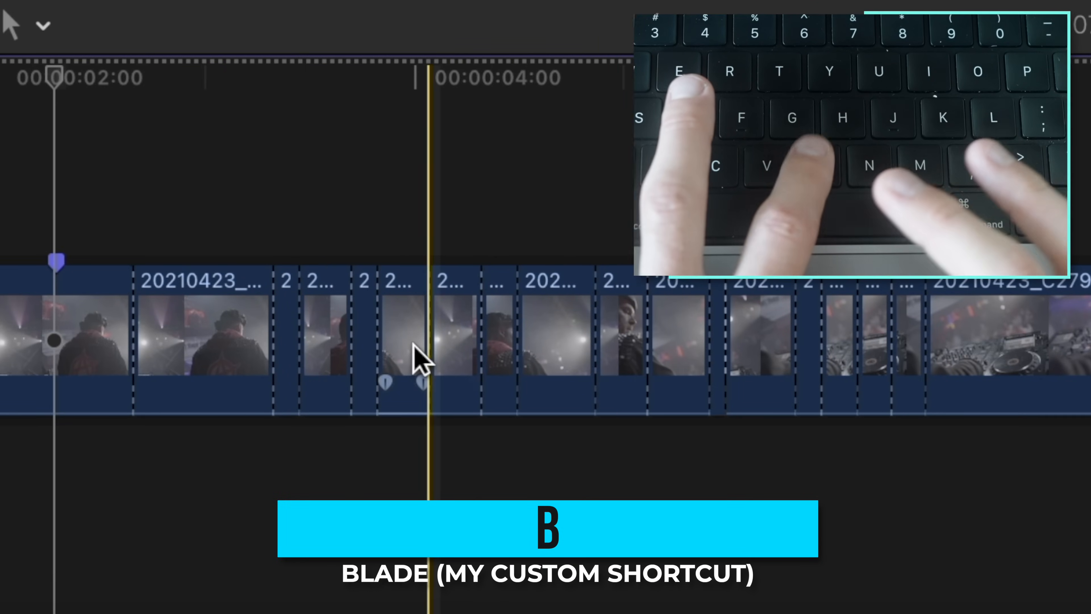
key("b")
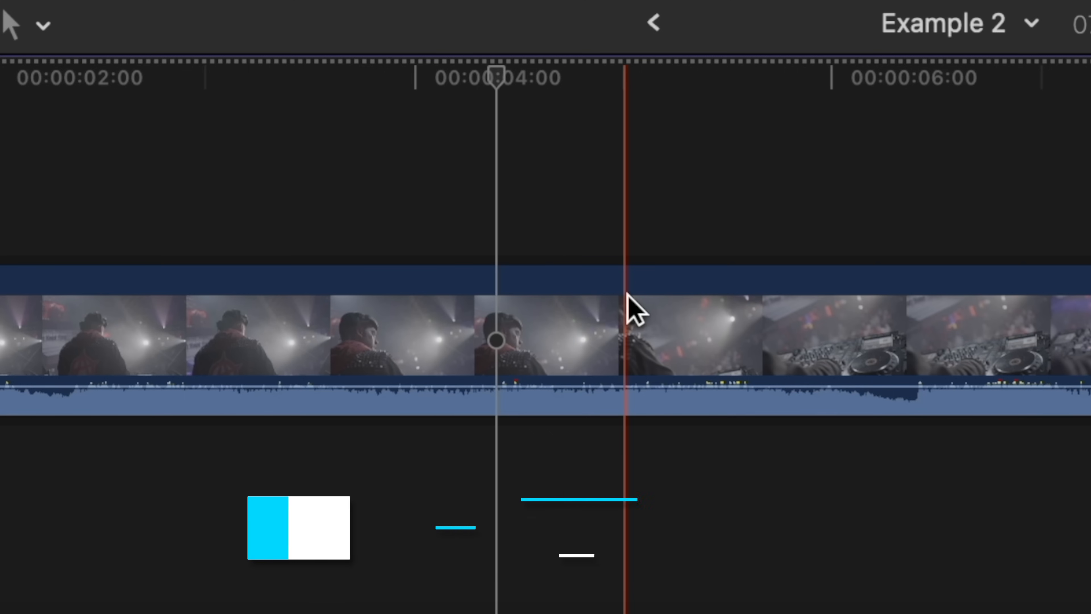
- Select the concert clip in Example 2 and lower and raise its audio volume repeatedly in 1 dB increments
left_click(629, 309)
left_click(287, 56)
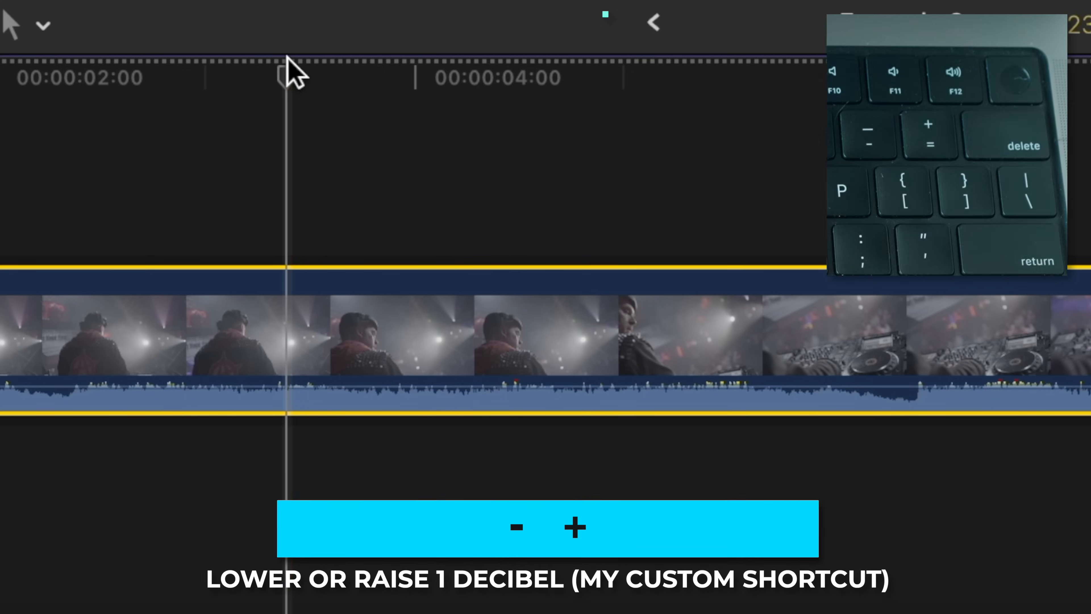
key("minus")
key("minus")
key("plus")
key("plus")
key("plus")
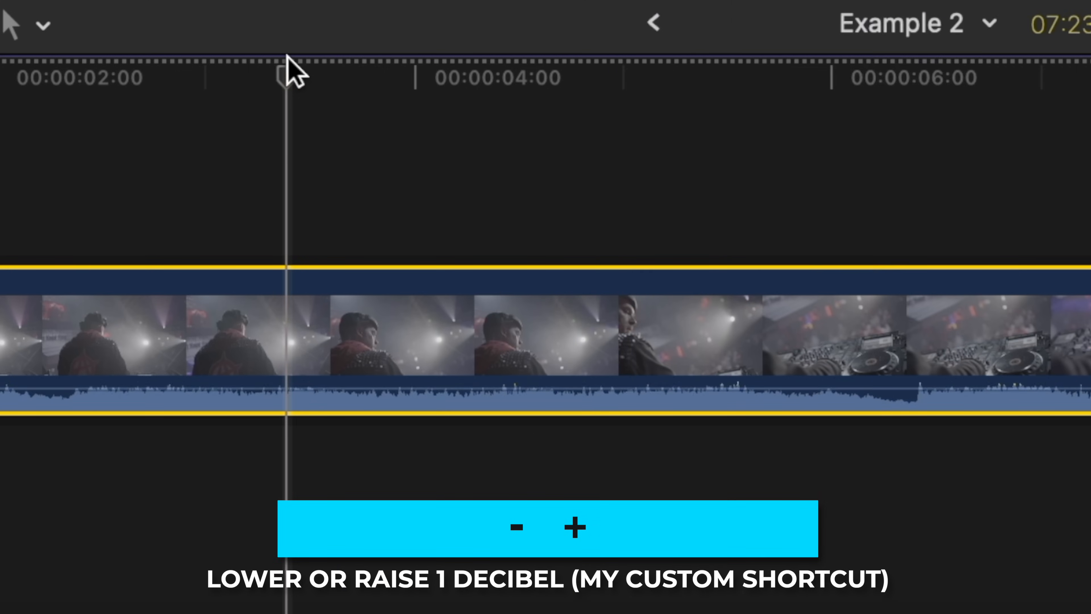
key("minus")
key("minus")
key("minus")
key("plus")
key("plus")
key("plus")
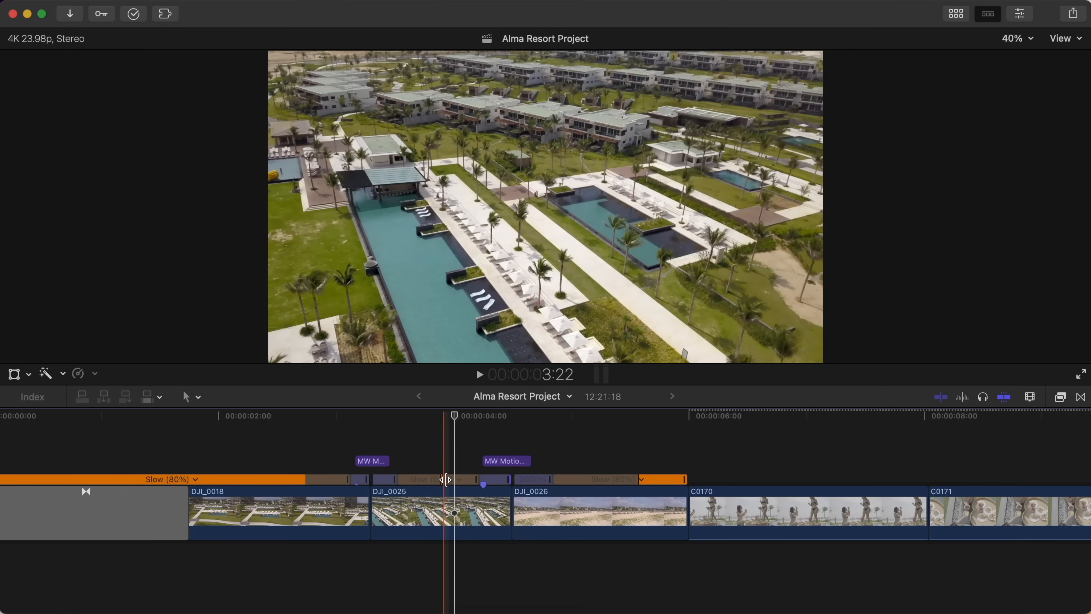
- Play the Alma Resort Project from clip DJI_0018 through clip DJI_0026 to review the speed-ramped transitions
mouse_move(445, 478)
left_mouse_down()
mouse_move(456, 480)
mouse_move(444, 481)
left_mouse_up()
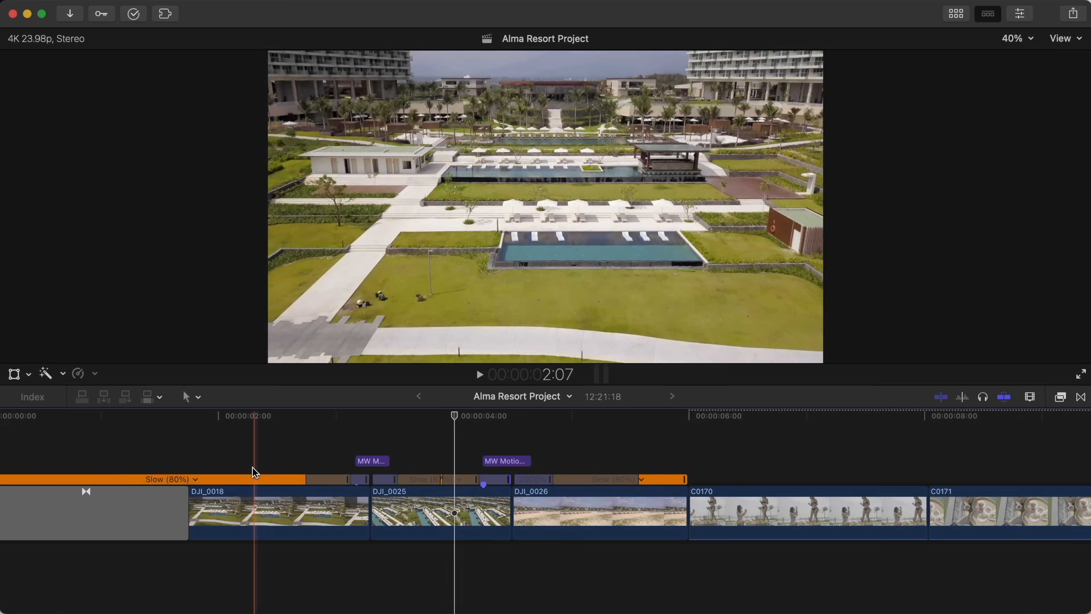
key("space")
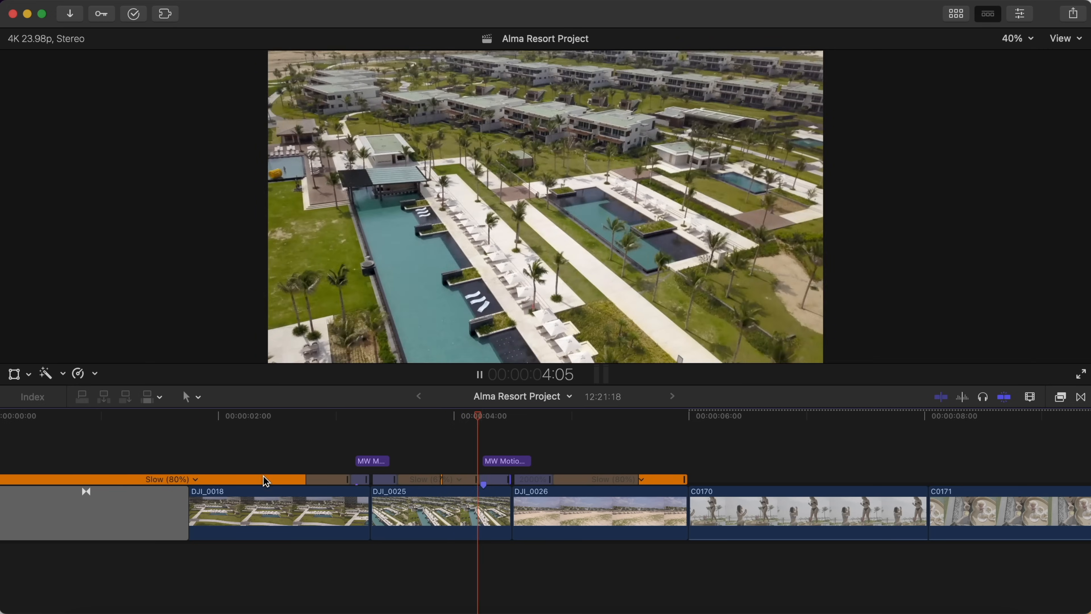
key("space")
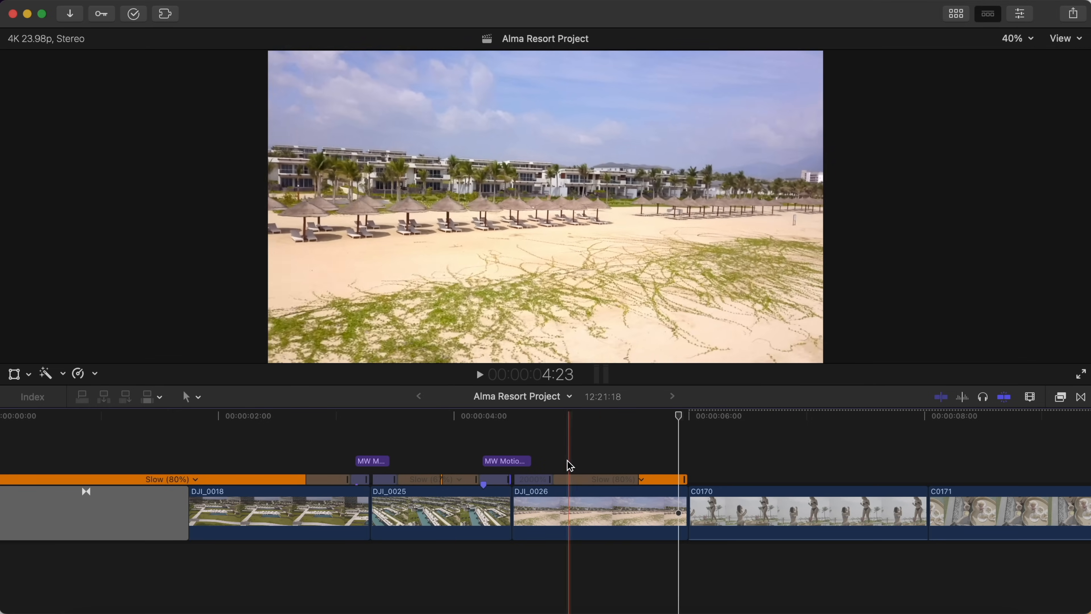
- Place the playhead on clip DJI_0025 and play around that position several times
left_click(451, 485)
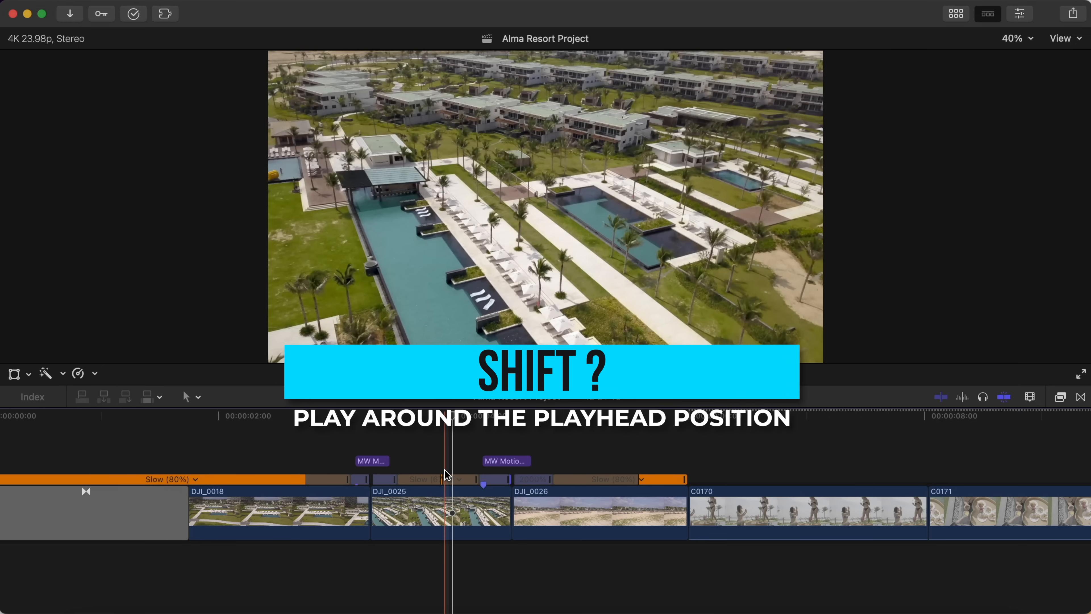
key("shift+slash")
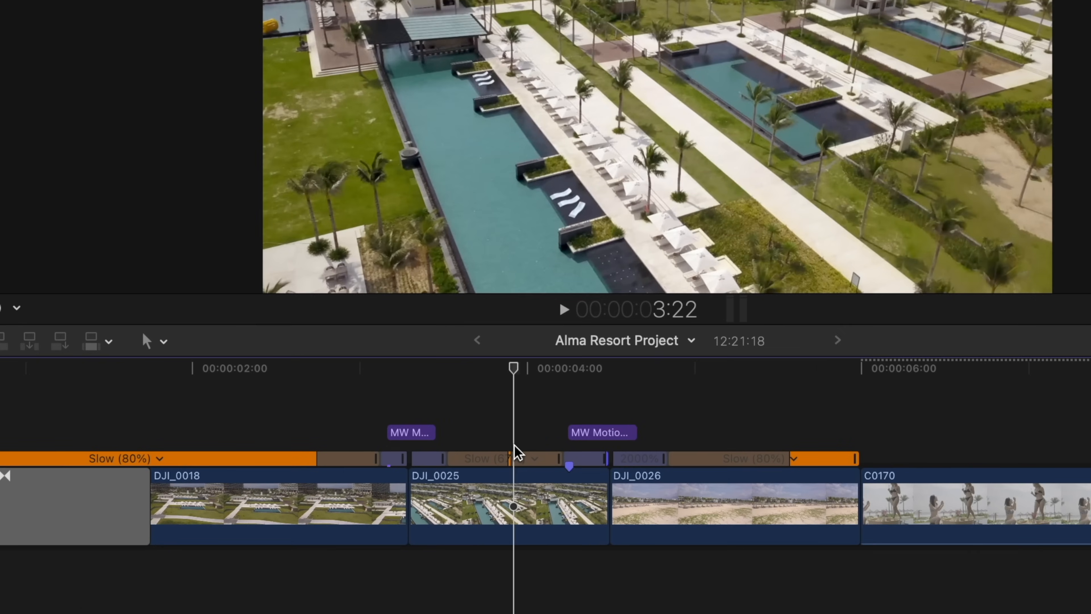
key("shift+question")
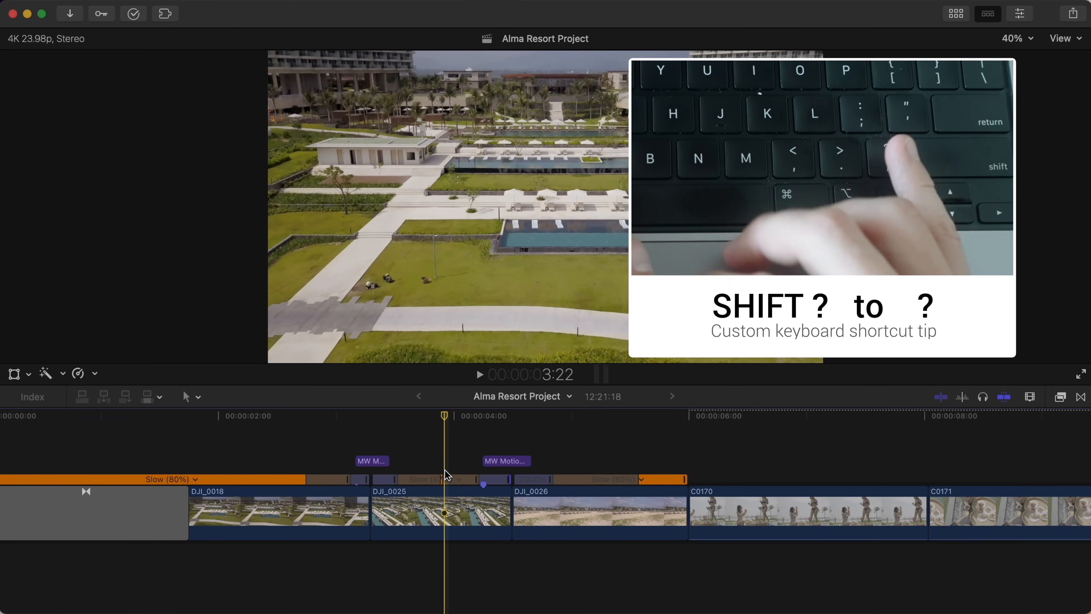
key("shift+slash")
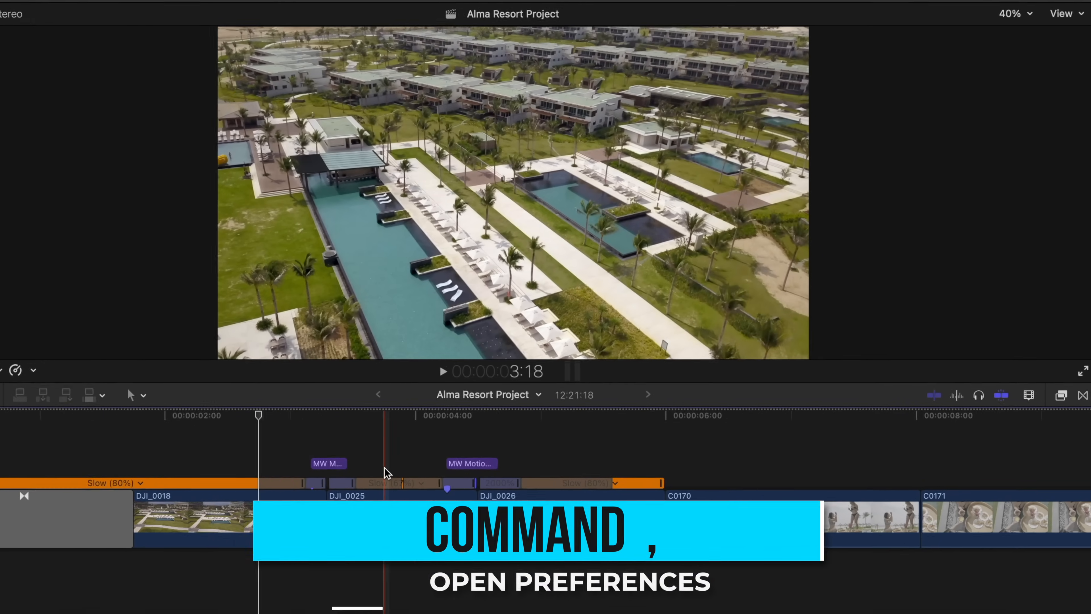
- Turn off Background render in the Playback preferences
key("super+comma")
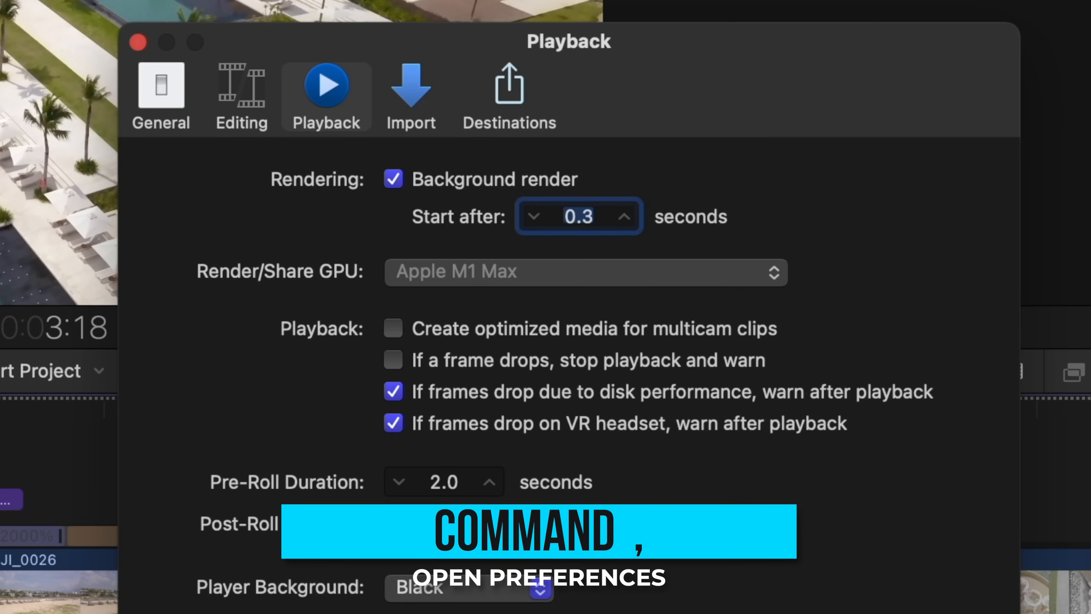
left_click(334, 96)
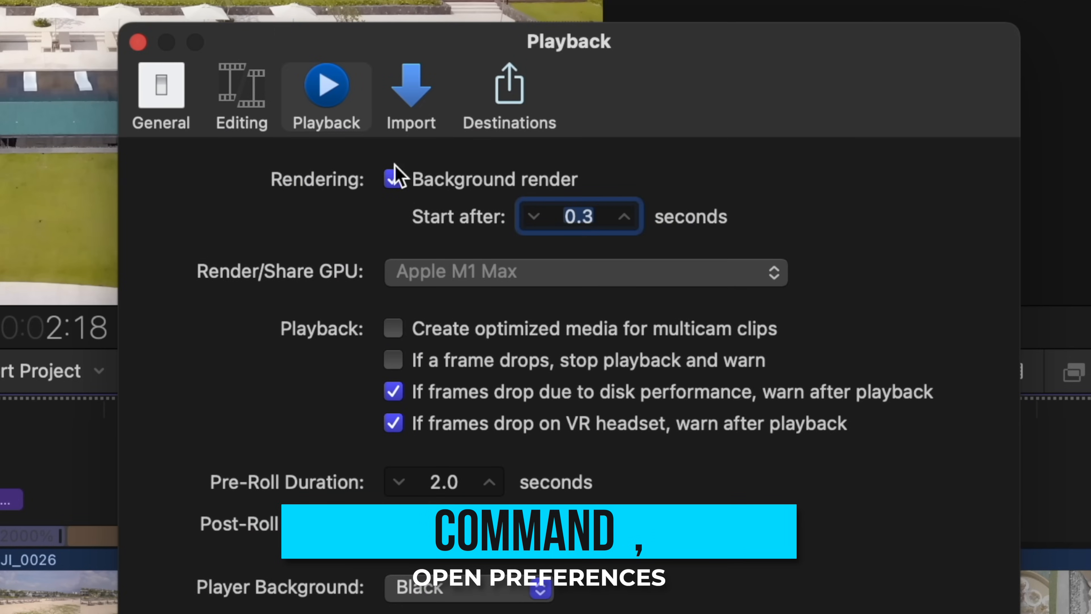
left_click(393, 179)
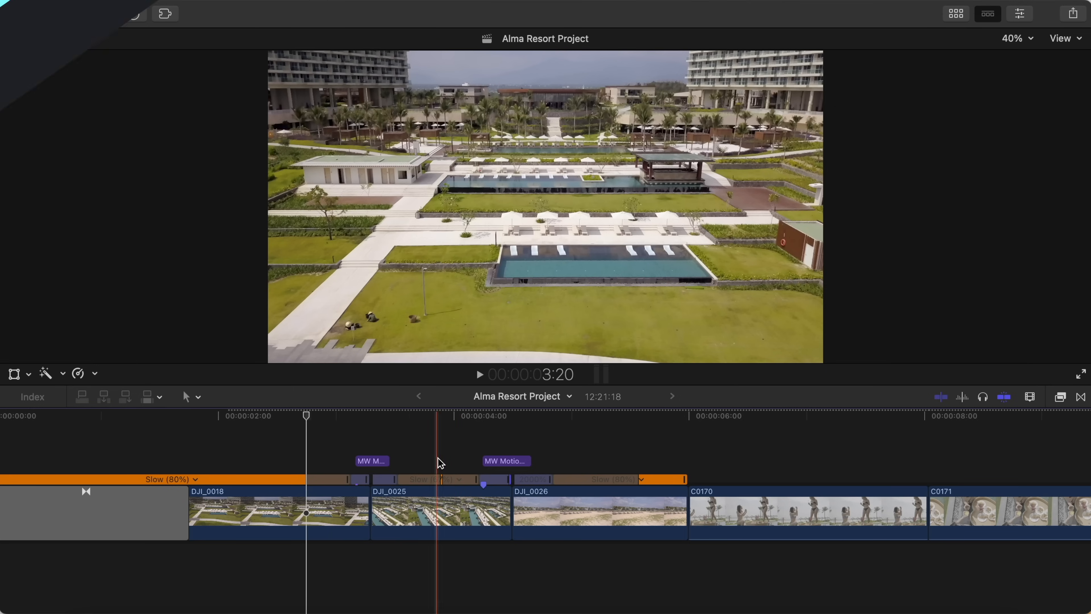
- Select clips DJI_0025 and DJI_0026 with the connected MW Motion clip and render only that selection
key("space")
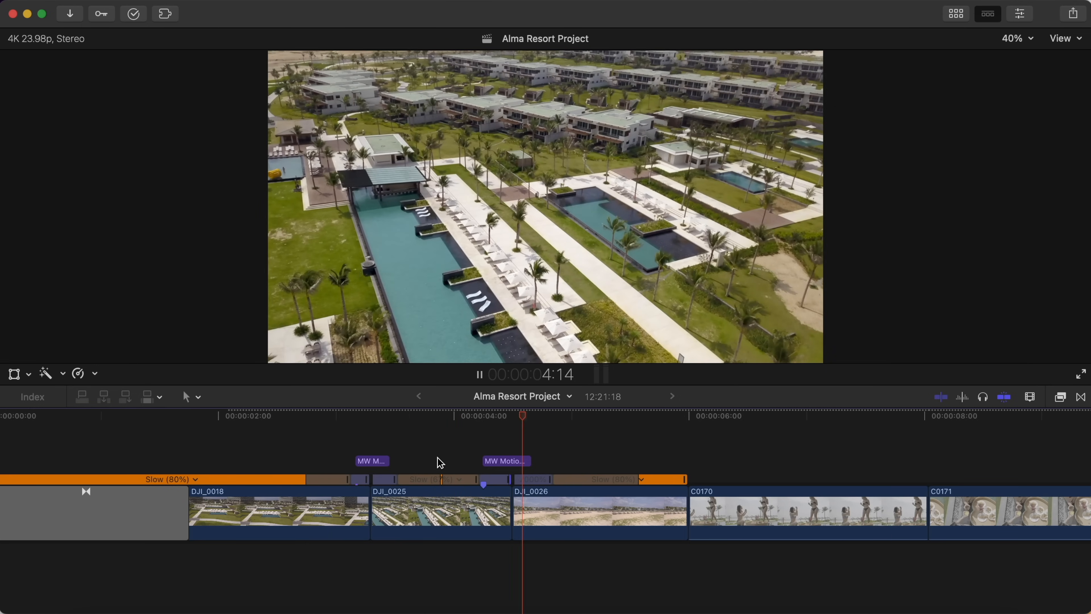
left_click_drag(627, 434, 457, 551)
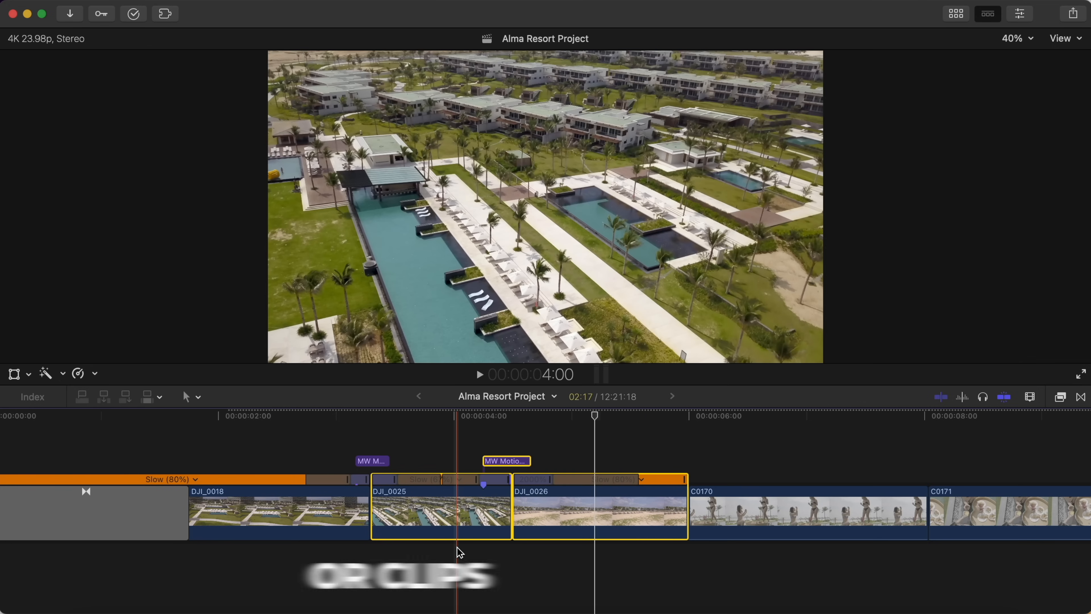
key("ctrl+r")
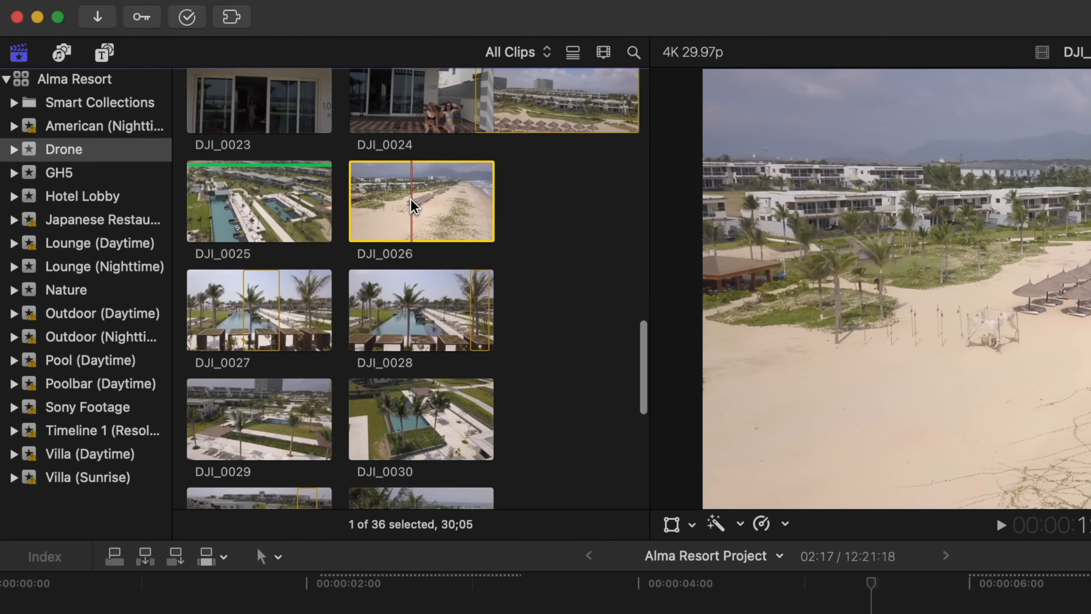
- Create proxy media without optimized media for clips DJI_0025 and DJI_0026, using the ProRes Proxy codec at 50% frame size
left_click(271, 198)
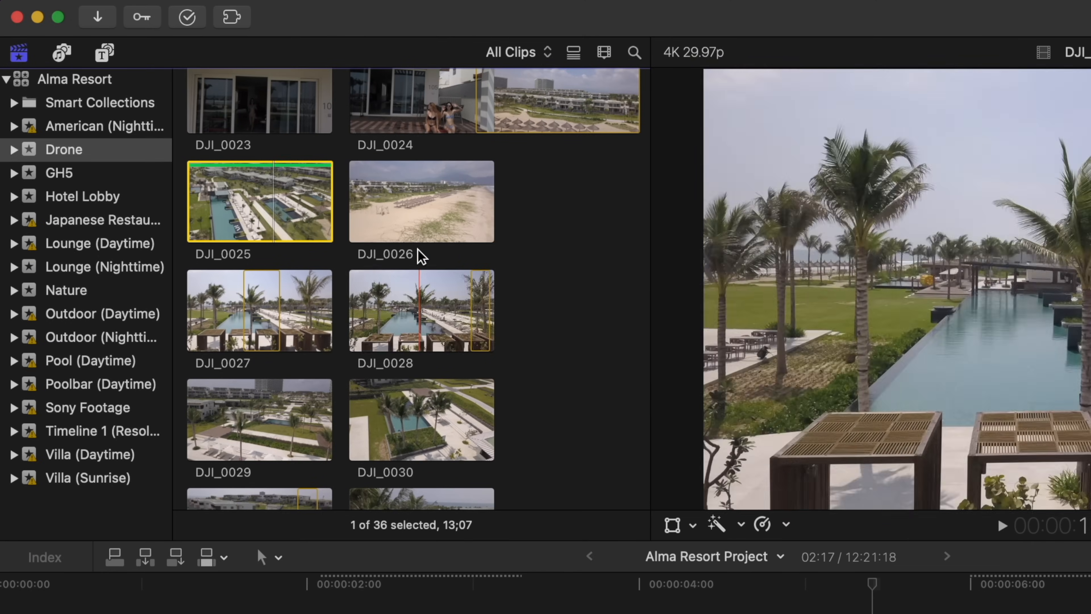
left_click(418, 223, "super")
right_click(418, 224)
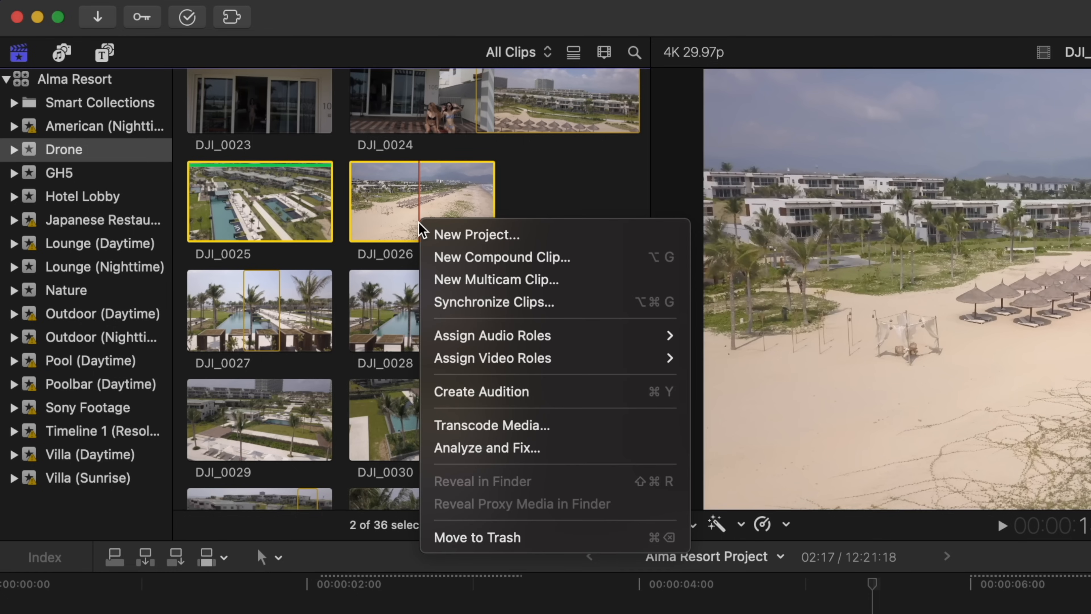
left_click(560, 435)
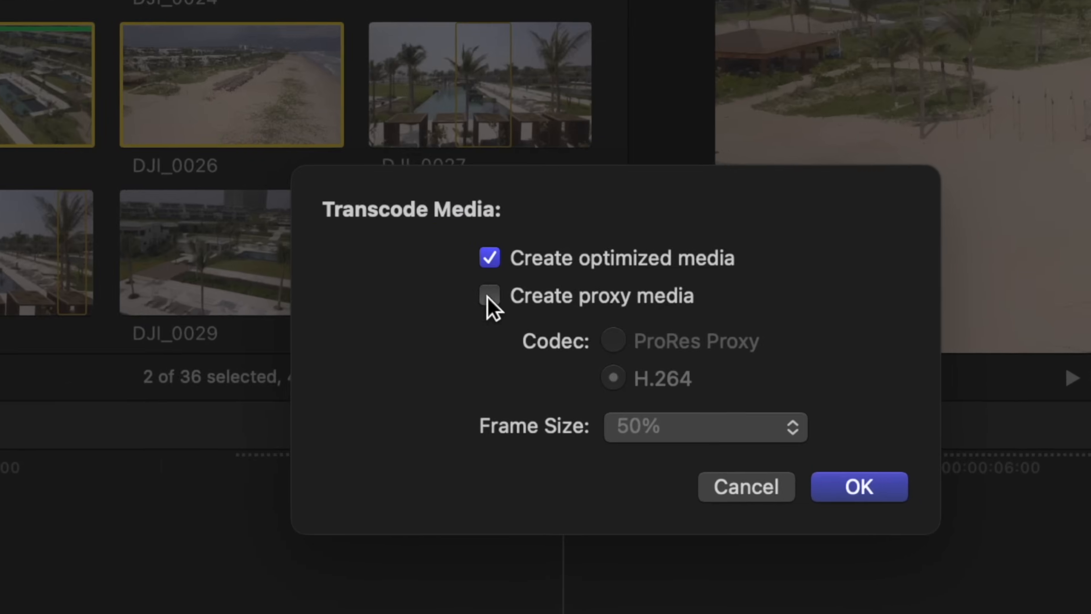
left_click(626, 336)
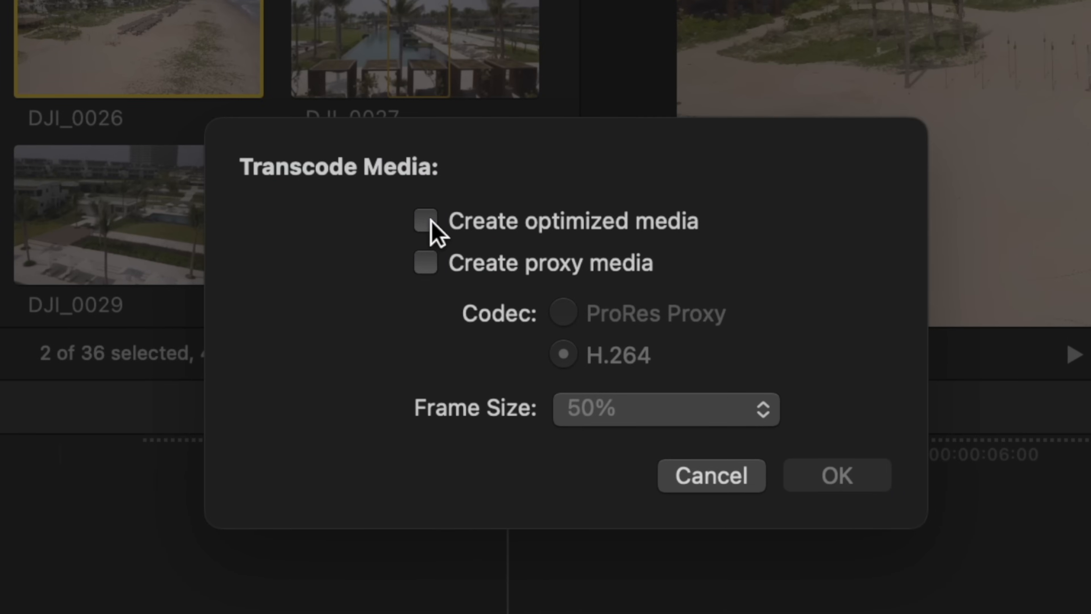
left_click(426, 263)
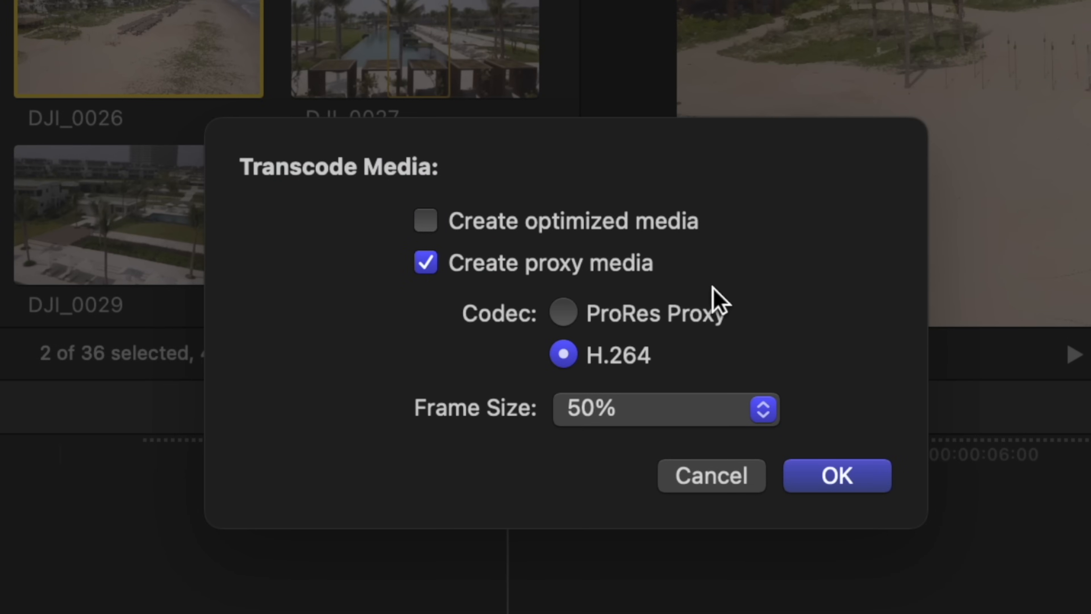
left_click(561, 313)
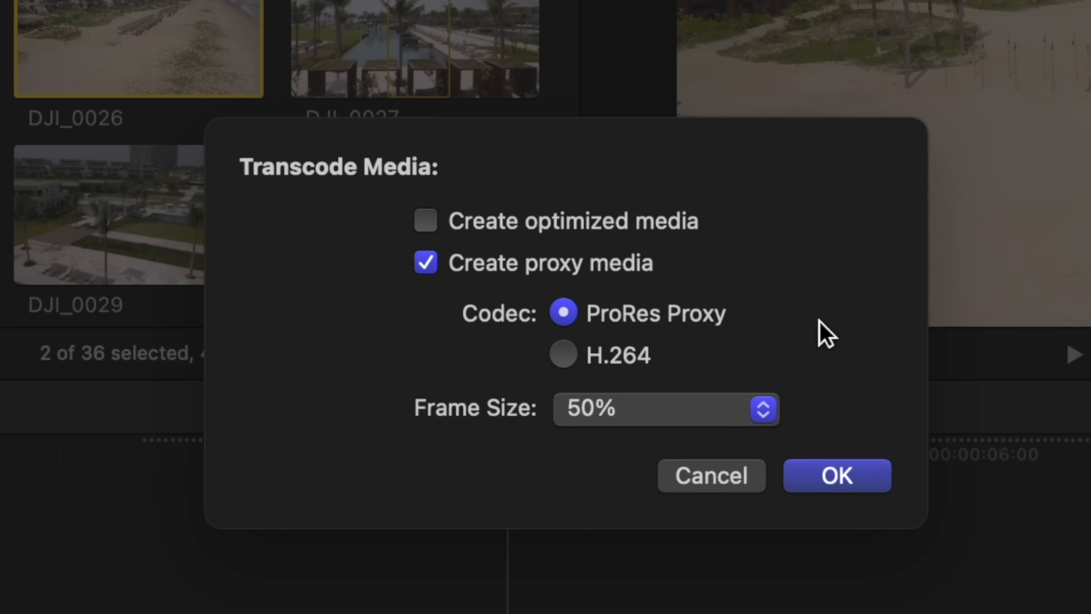
left_click(856, 478)
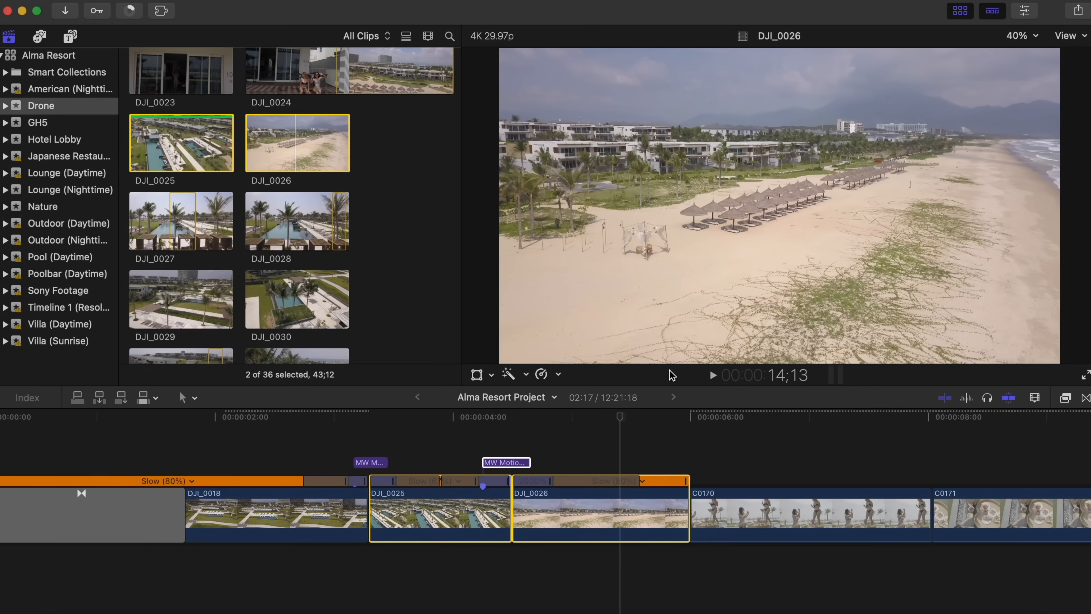
- Hide the browser and set the viewer's media playback to Proxy Only
key("ctrl+super+1")
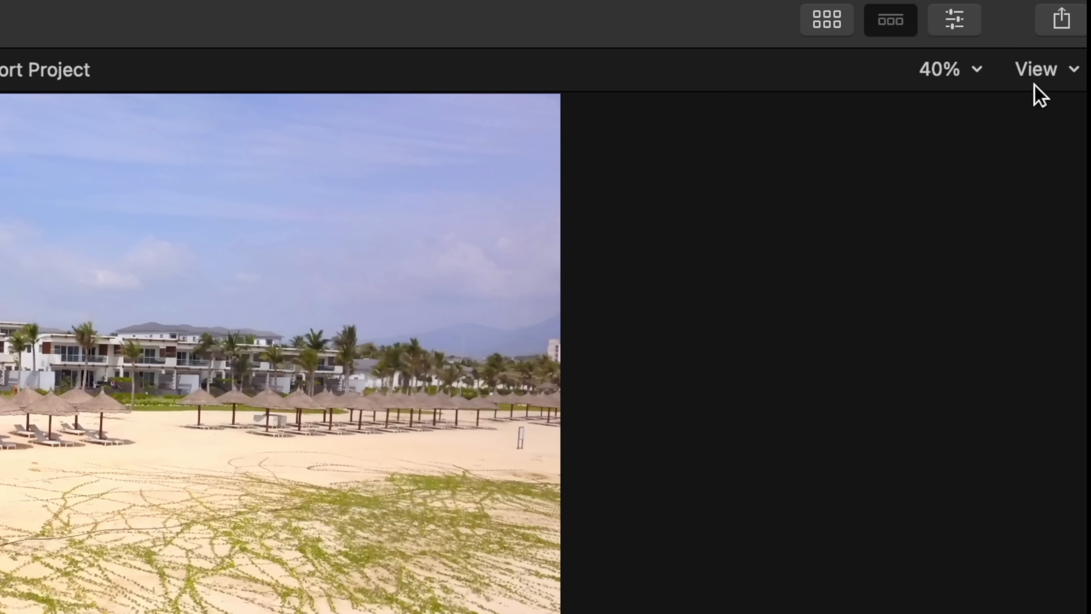
left_click(1041, 72)
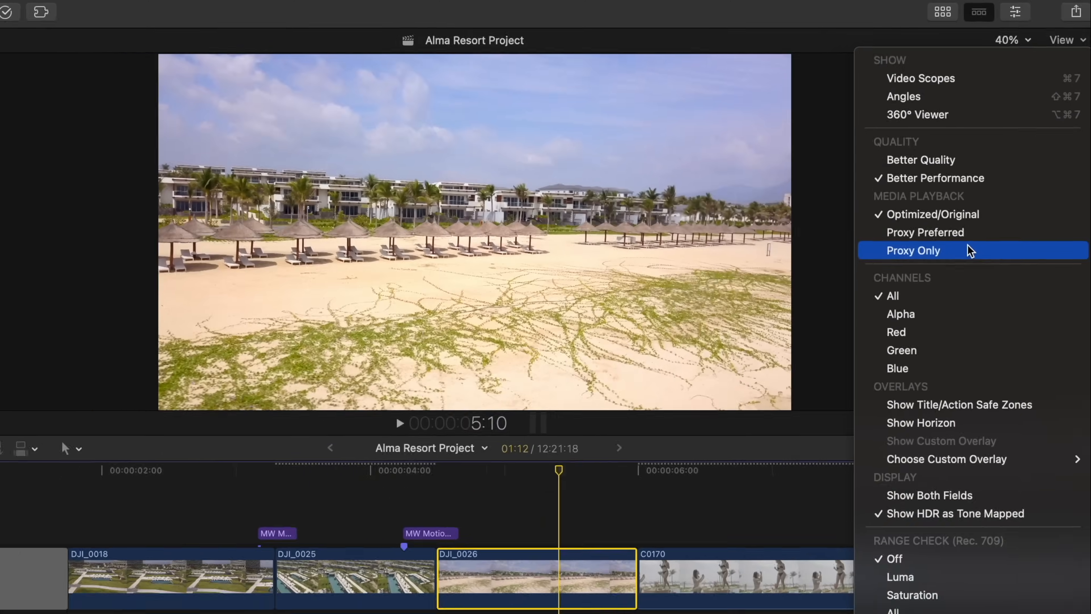
left_click(870, 429)
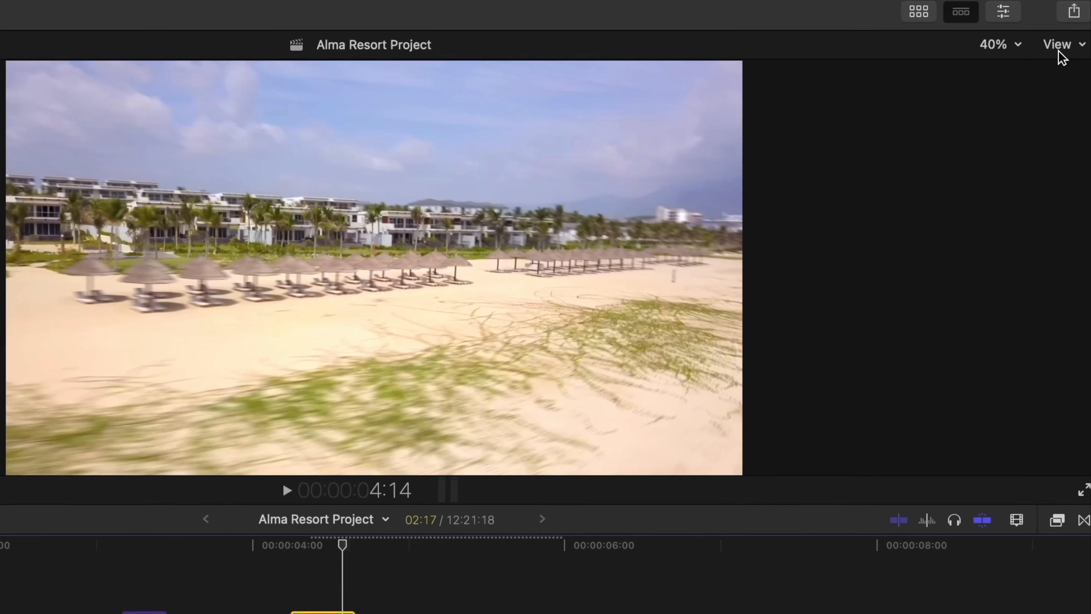
- Return the viewer's media playback to Optimized/Original, and switch it to Proxy Preferred
left_click(1069, 35)
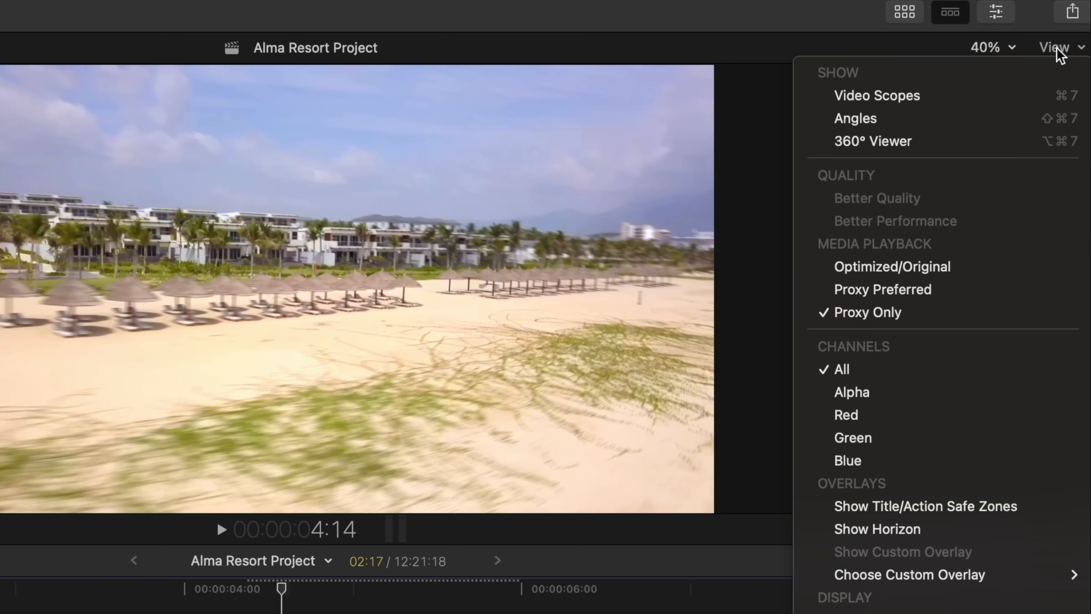
left_click(966, 268)
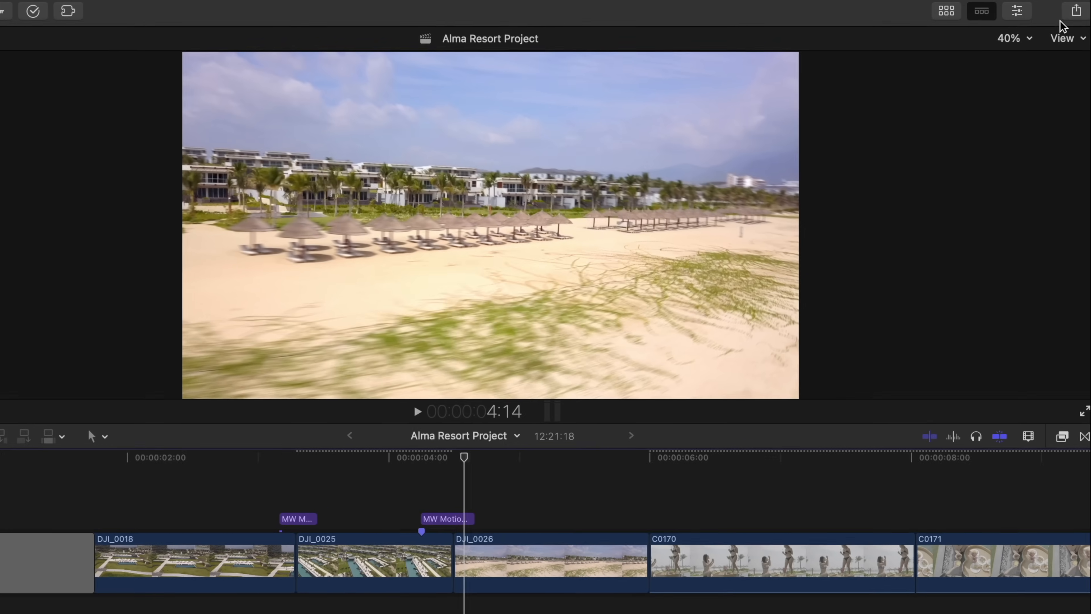
left_click(1069, 36)
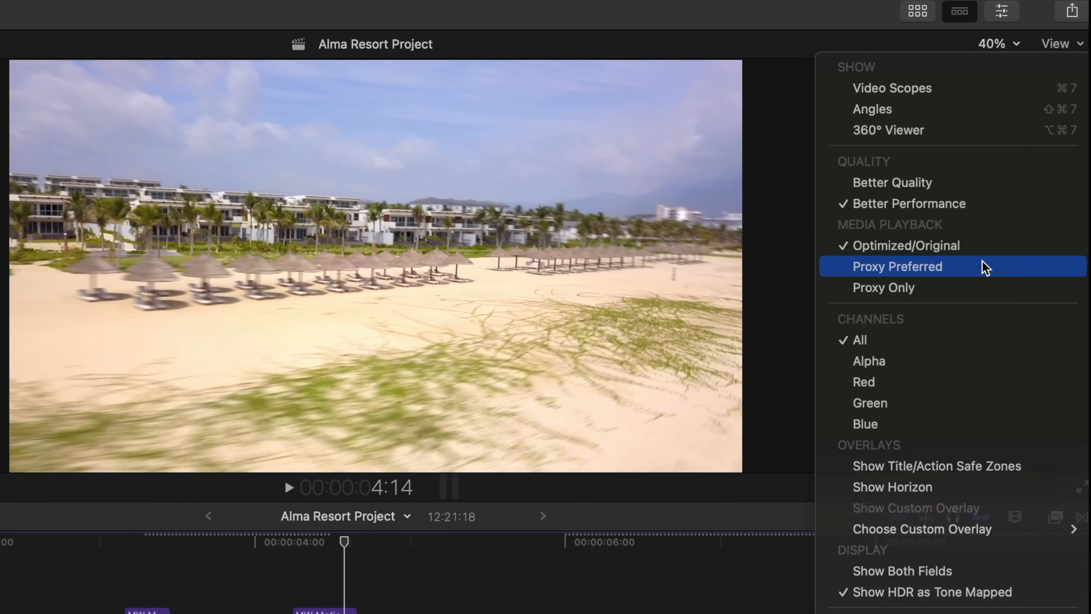
left_click(985, 267)
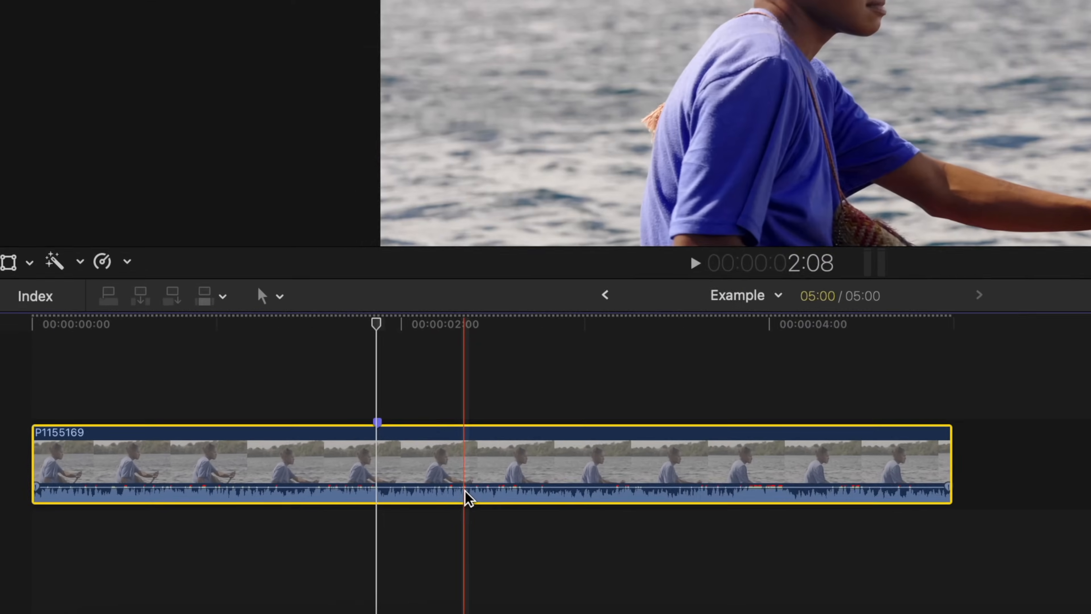
- Adjust the overall audio level of clip P1155169 in the Example timeline to about -1 dB
left_click_drag(356, 520, 355, 524)
left_click_drag(608, 450, 607, 447)
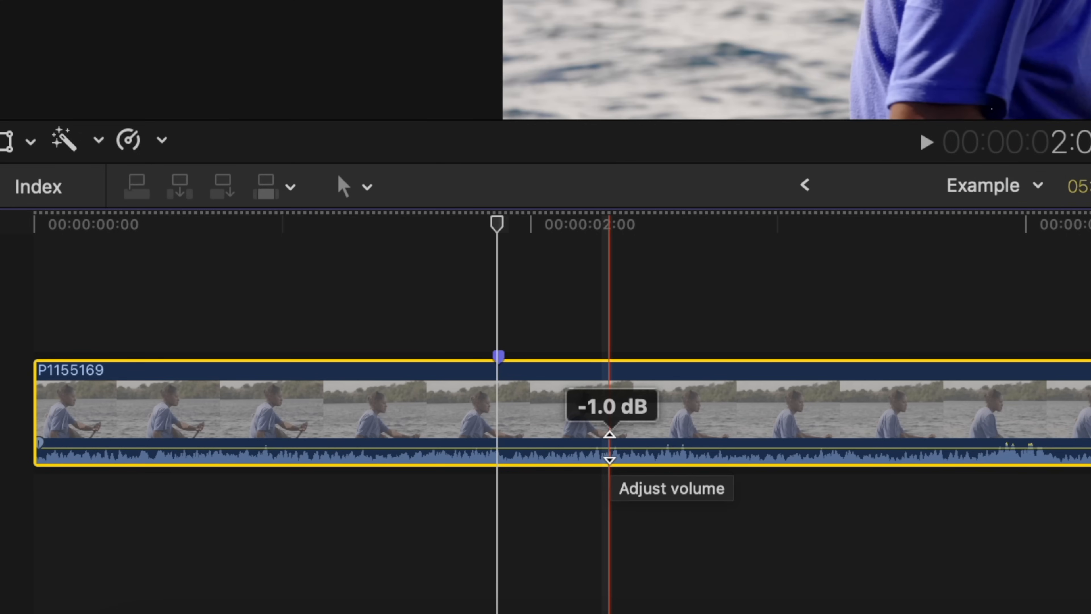
mouse_move(609, 447)
left_mouse_down()
mouse_move(609, 473)
mouse_move(615, 426)
mouse_move(614, 460)
mouse_move(613, 443)
left_mouse_up()
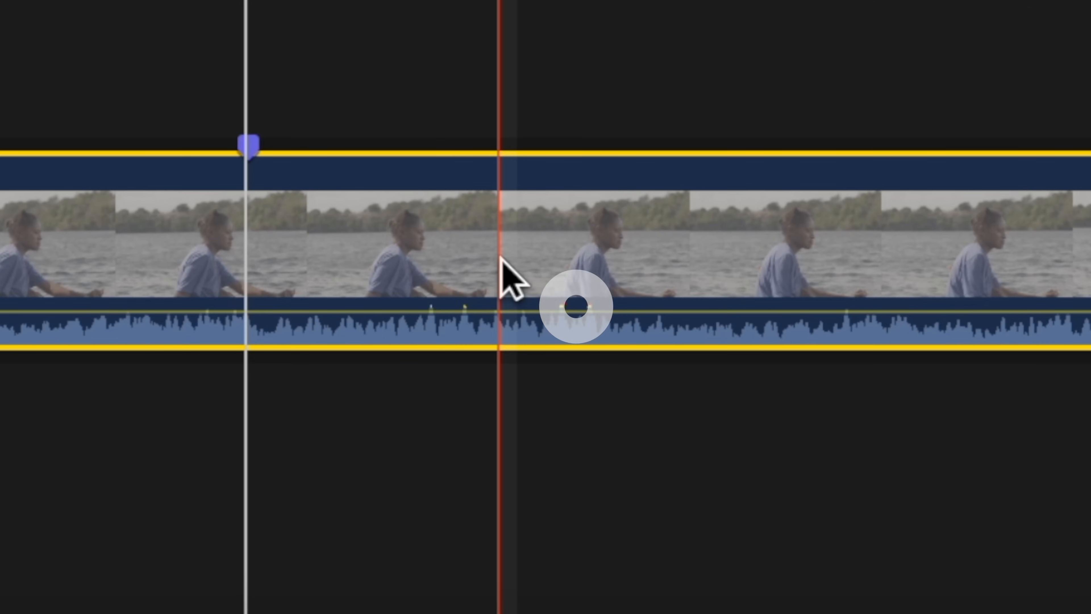
- Select only the range around the peaking audio after the playhead with the Range tool and adjust its volume in 1 dB steps
key("r")
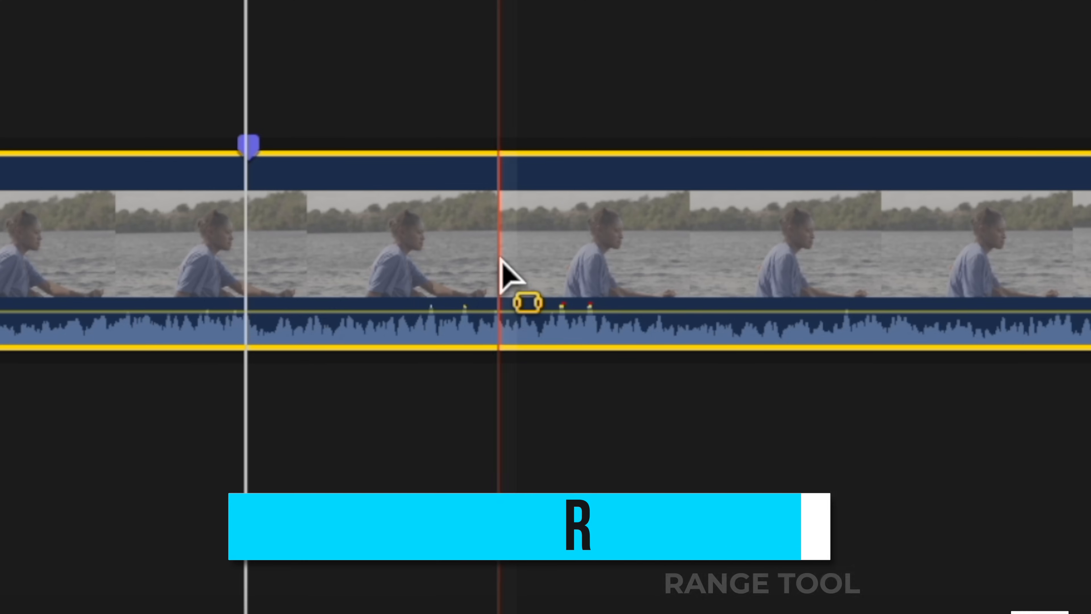
left_click_drag(537, 257, 638, 258)
key("ctrl+minus")
key("ctrl+minus")
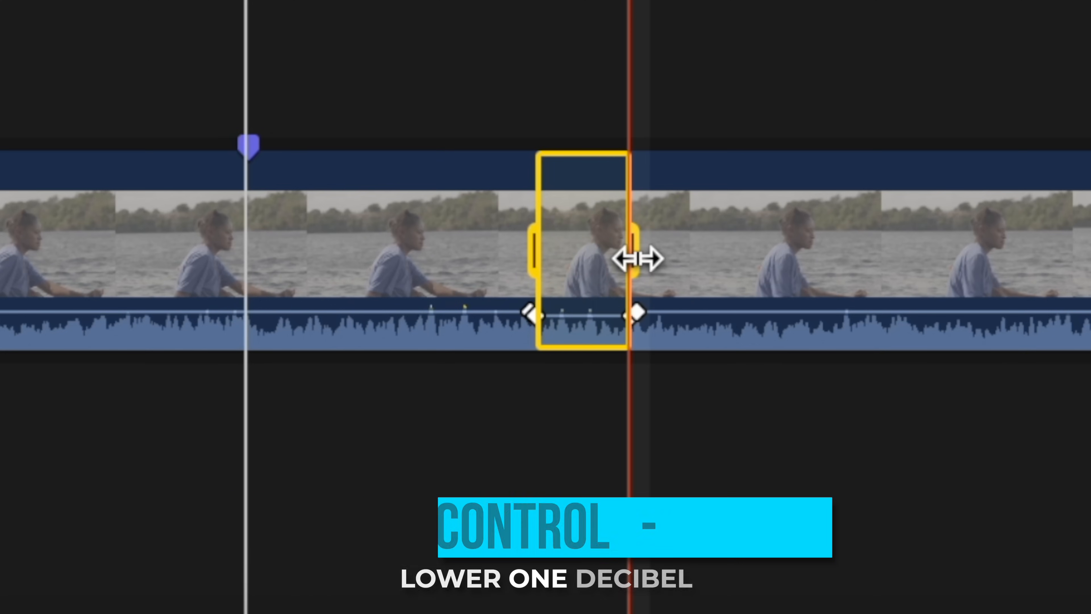
key("ctrl+equal")
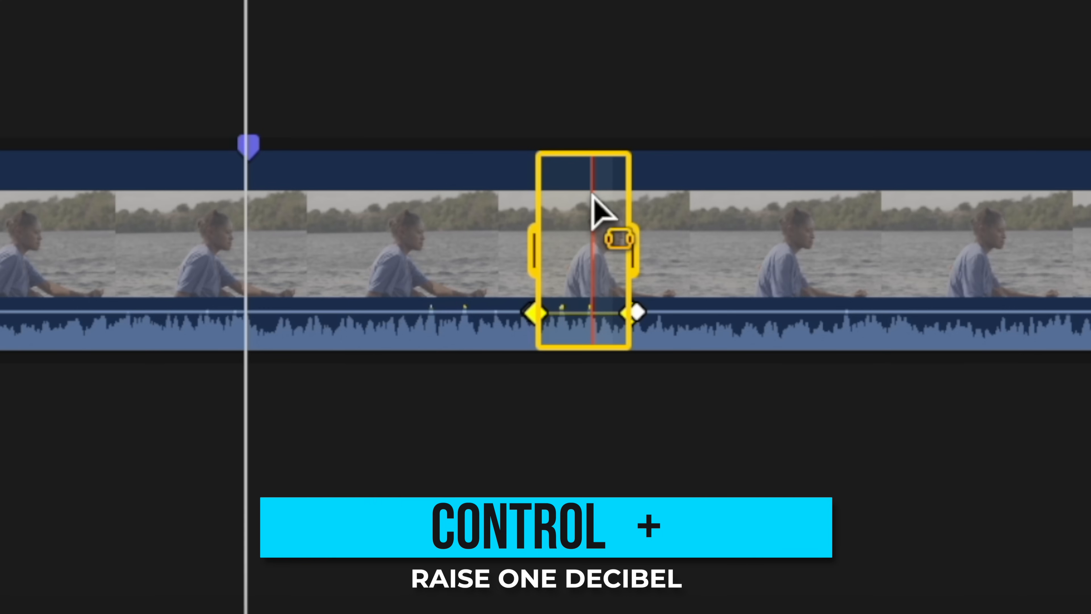
key("ctrl+minus")
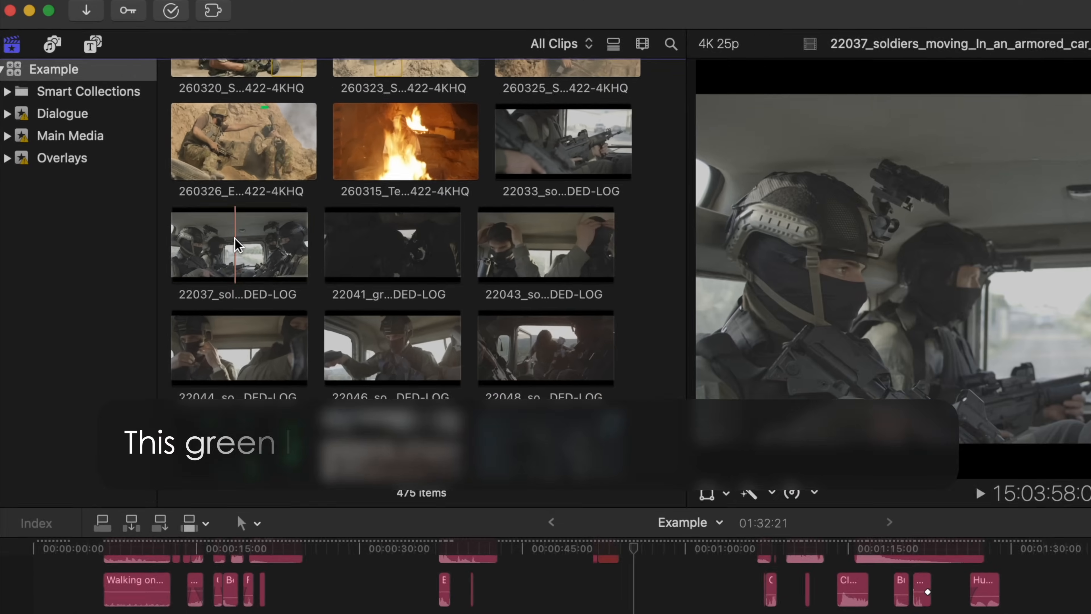
- Mark clip 22037 and the middle range of clip 22043 as favorites, and filter the browser to Favorites
left_click(176, 186)
key("f")
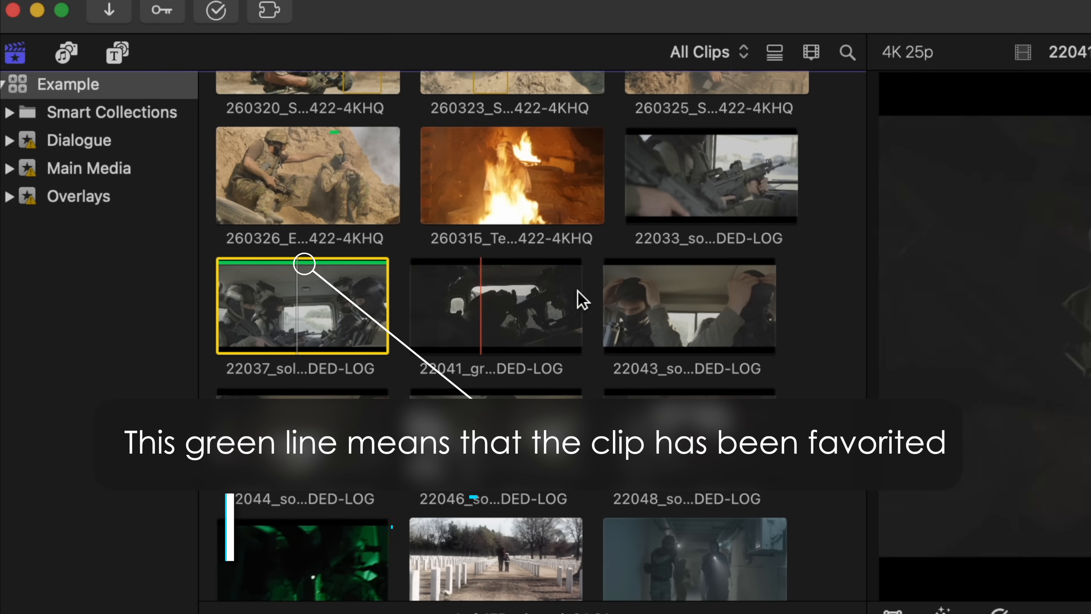
left_click_drag(660, 287, 724, 288)
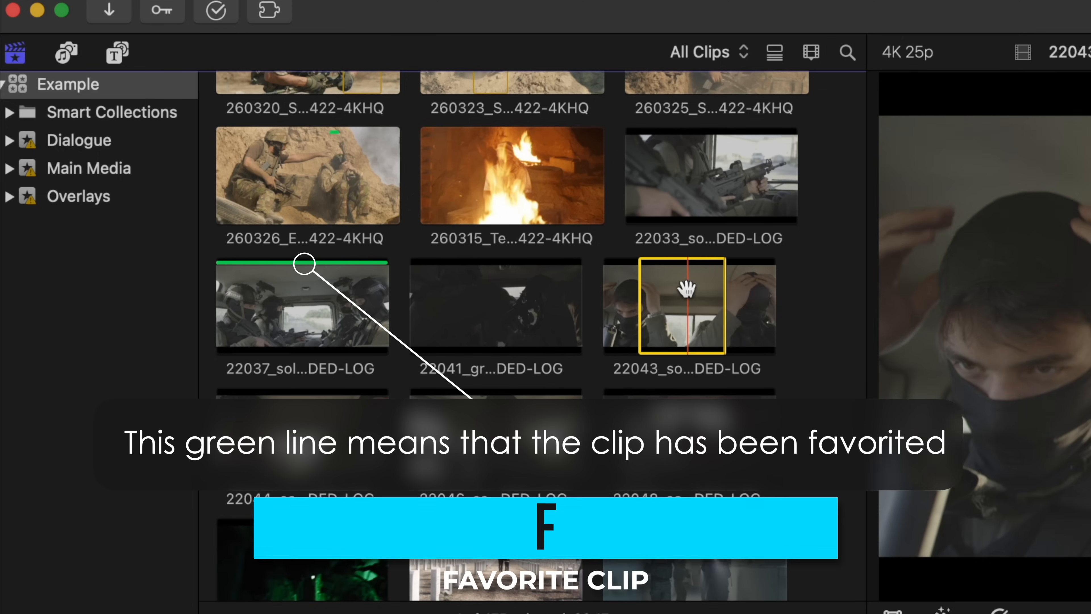
key("f")
left_click(715, 52)
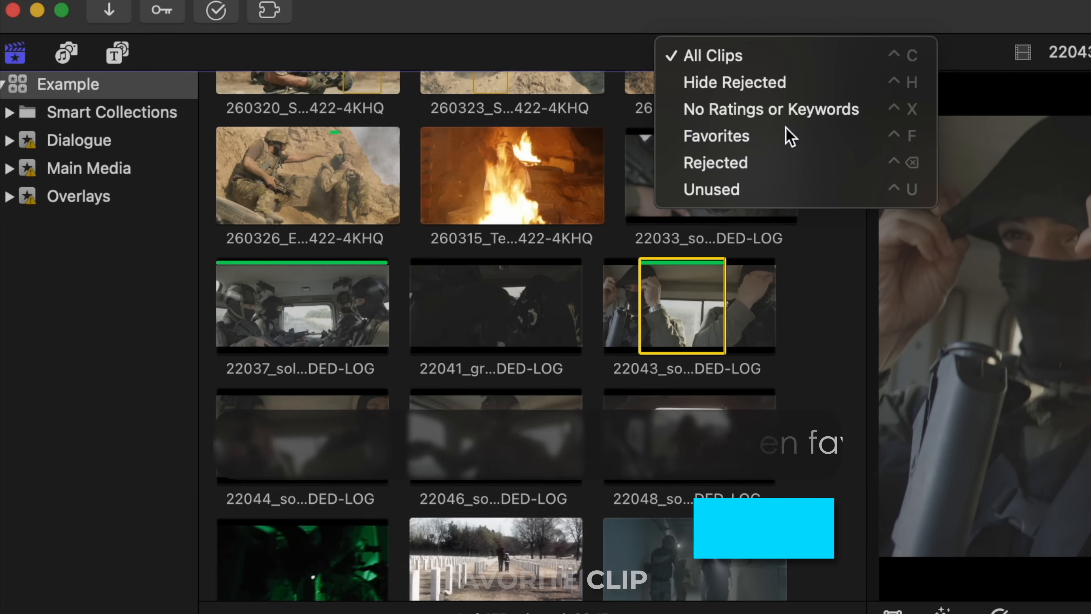
left_click(789, 137)
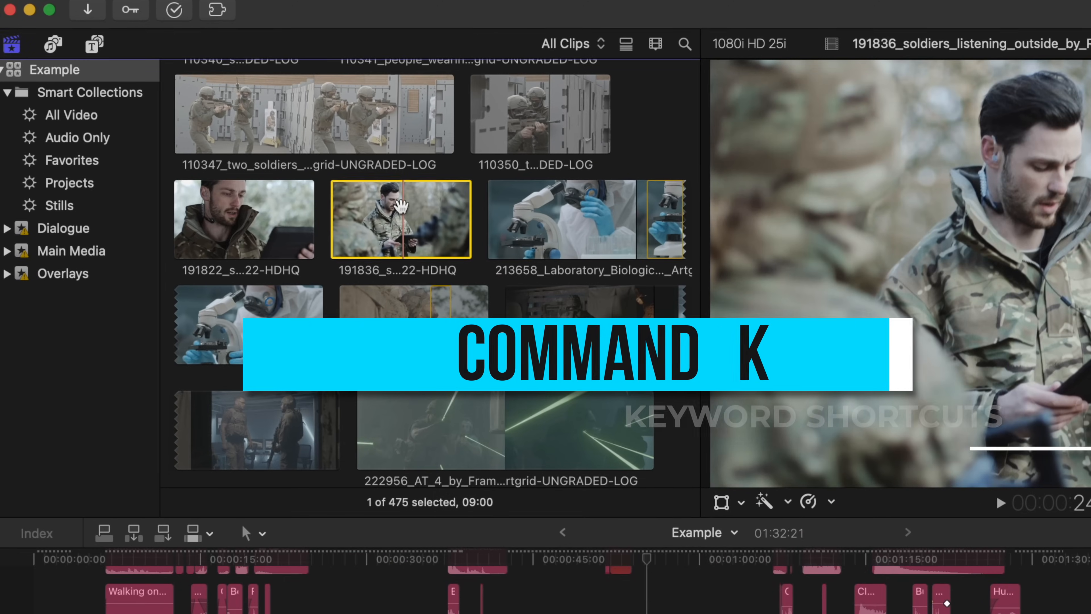
- Assign the keyword "static shot" to clips 191836 and 222923 and "pan up" to laboratory clip 213658
key("super+k")
type("static shot")
key("Return")
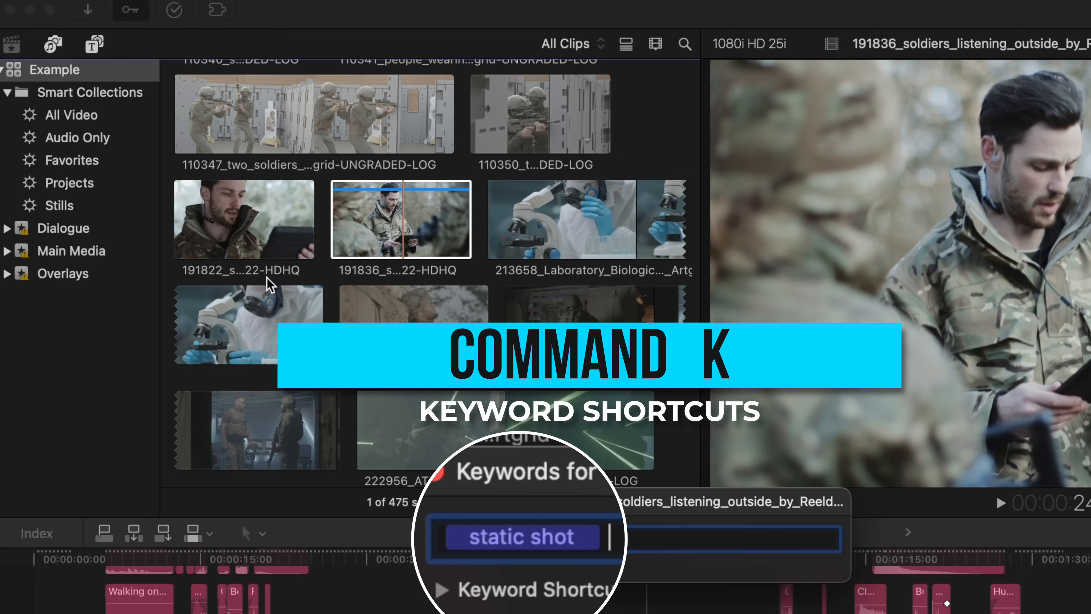
left_click(280, 308)
type("pan up")
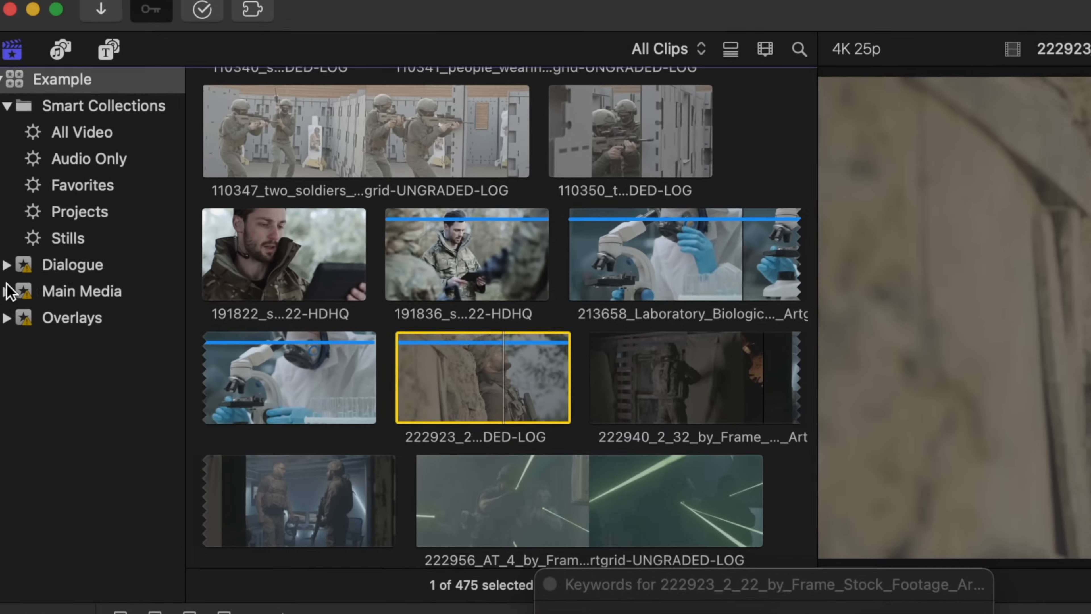
- Expand the Main Media event and view its "static shot" and "pan up" keyword collections
left_click(7, 251)
left_click(108, 424)
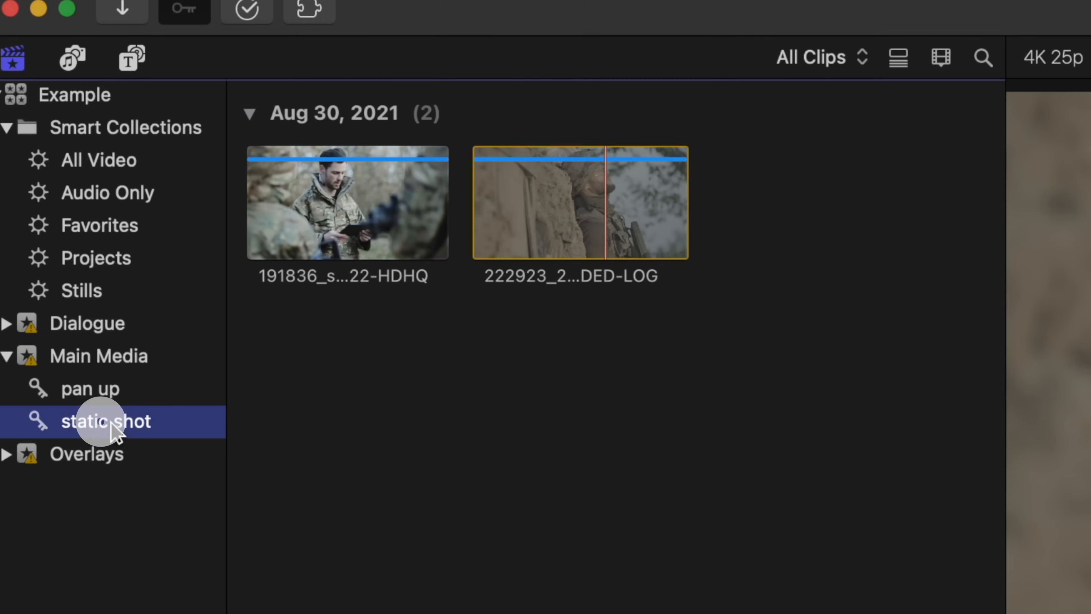
left_click(111, 396)
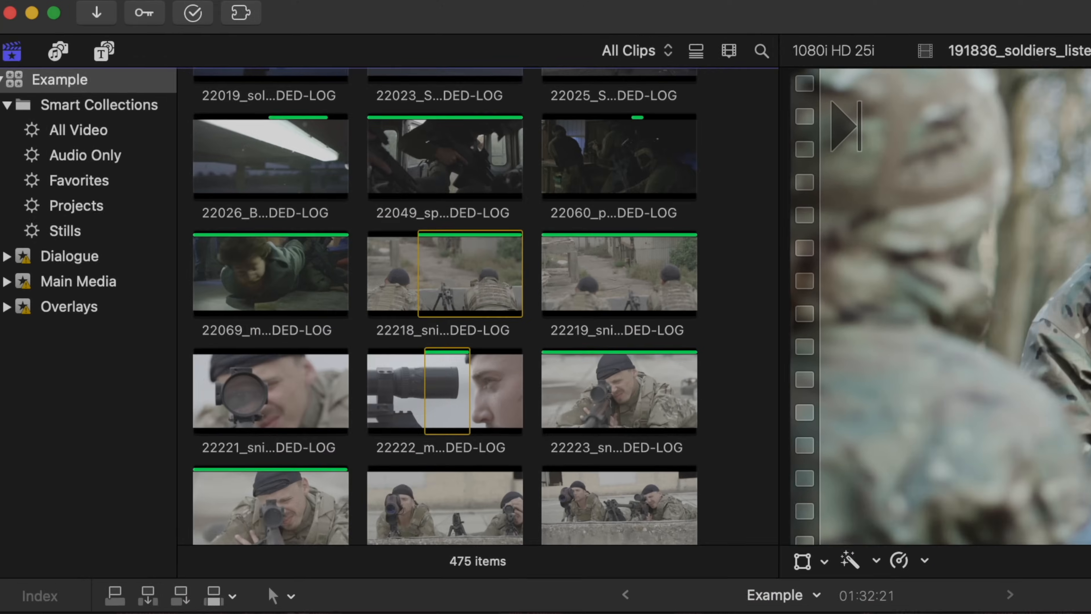
- Create a library smart collection named "Unused Favorites"
left_click(113, 1)
mouse_move(132, 8)
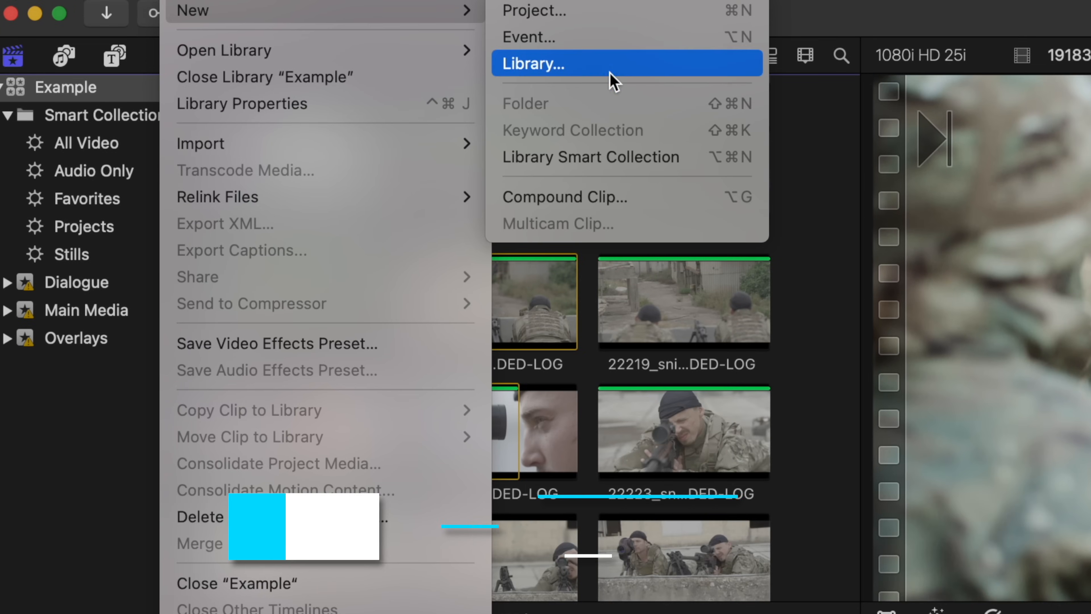
left_click(626, 157)
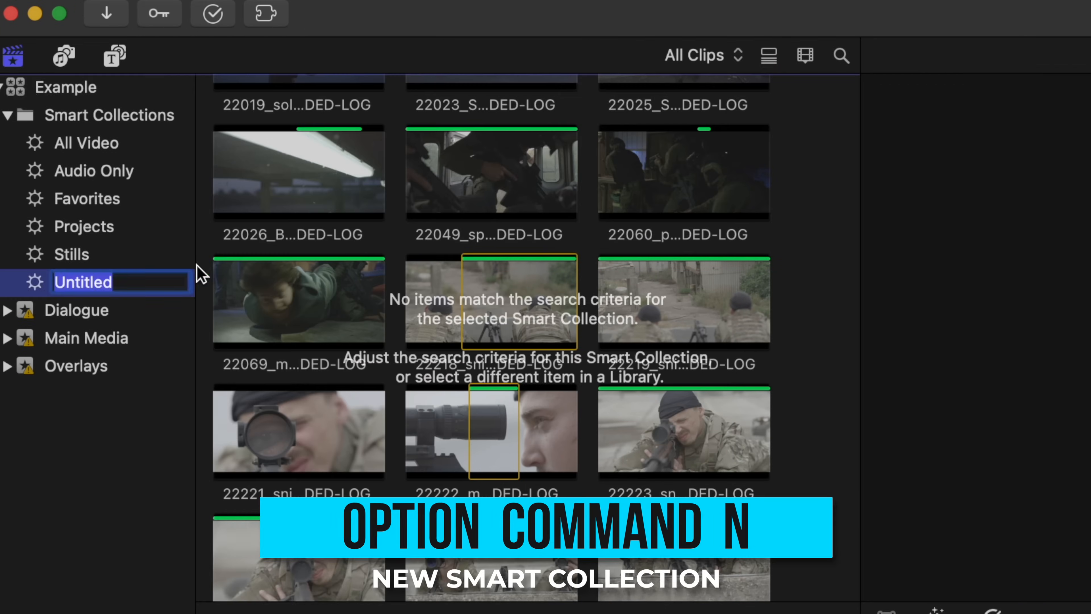
type("U")
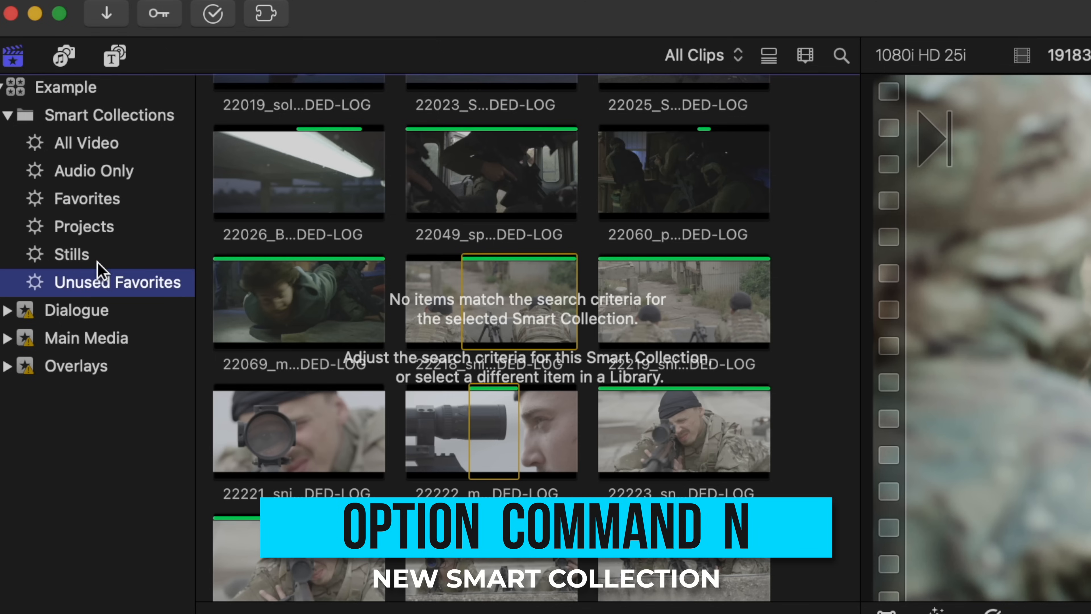
- Add a Ratings rule for Favorites and a Used Media rule to the Unused Favorites smart collection
double_click(32, 287)
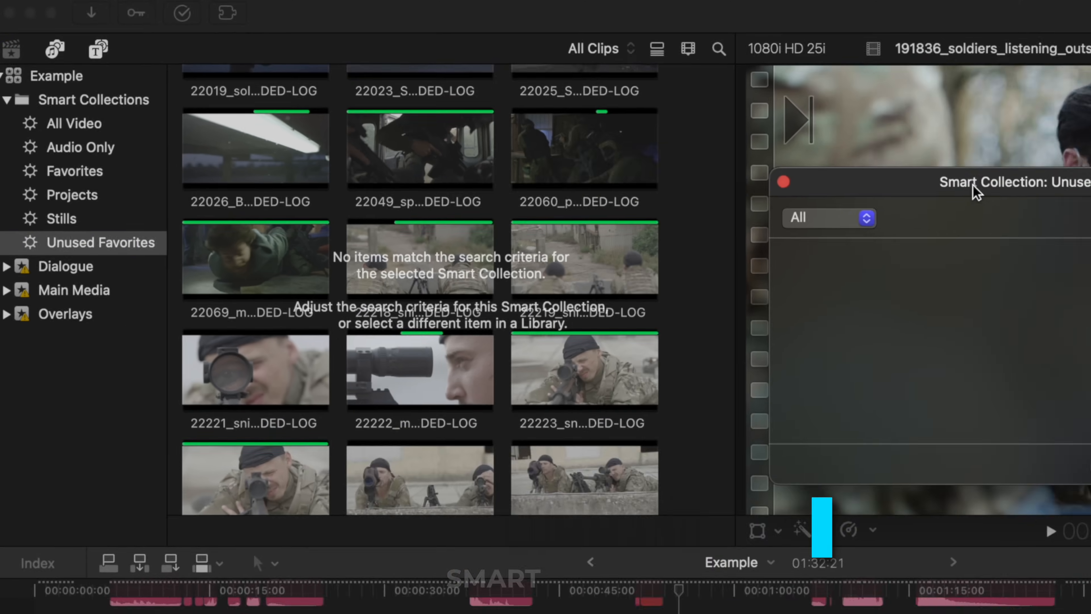
left_click_drag(1090, 227, 795, 346)
left_click_drag(561, 245, 540, 231)
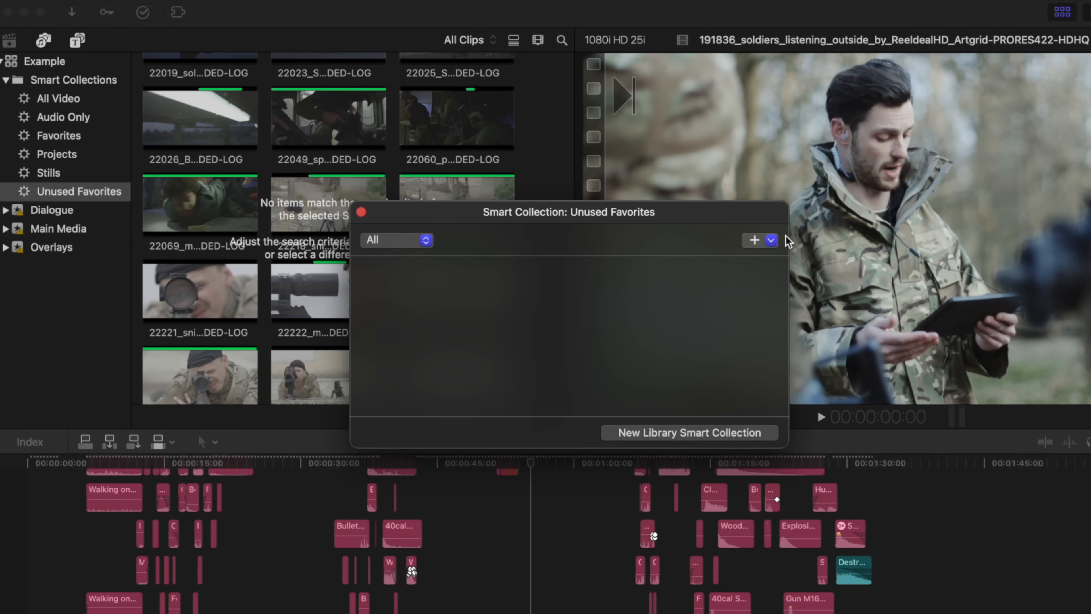
left_click(771, 241)
left_click(798, 287)
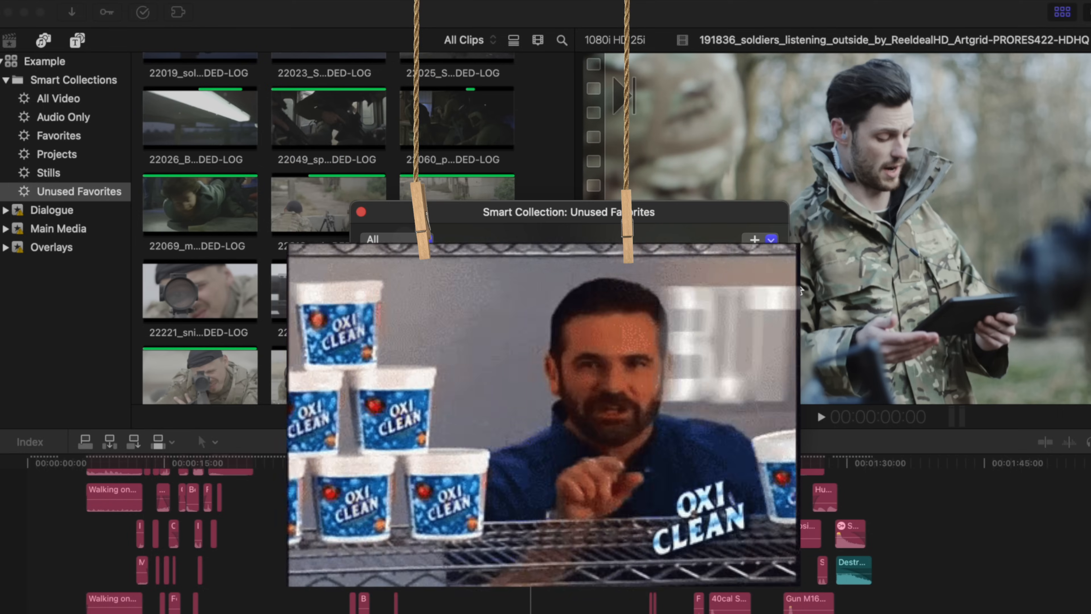
left_click(771, 240)
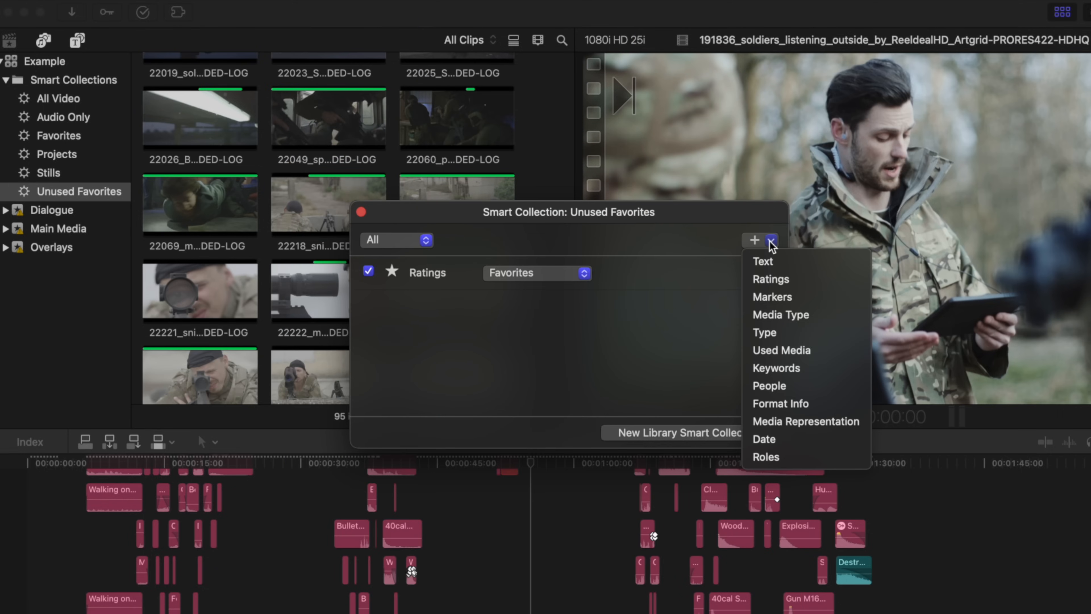
left_click(826, 359)
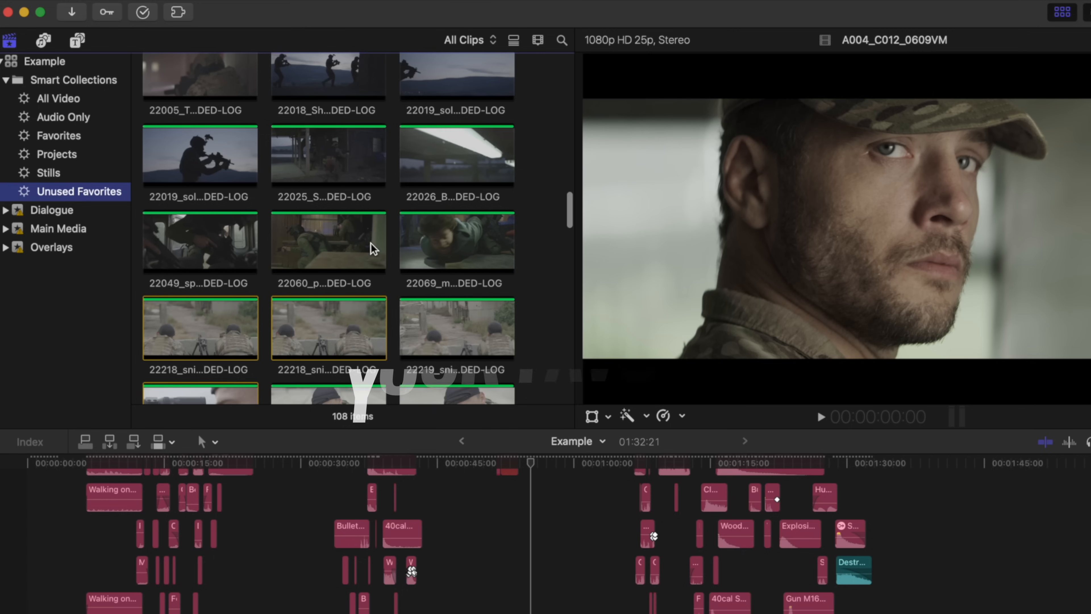
- Browse through the clips gathered in the Unused Favorites smart collection
scroll(370, 243, "down", 10)
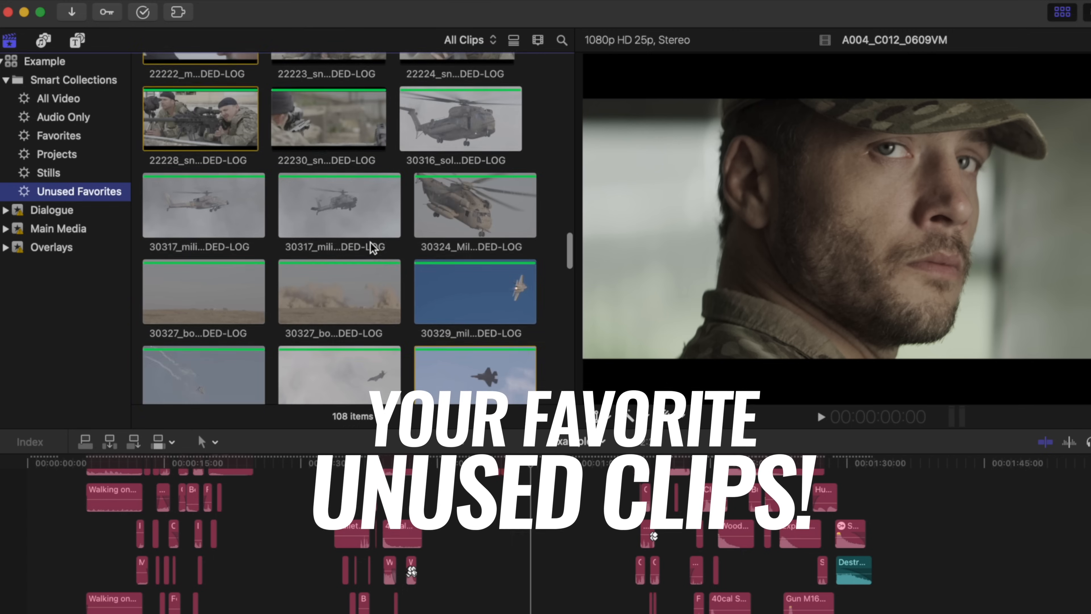
scroll(370, 242, "down", 15)
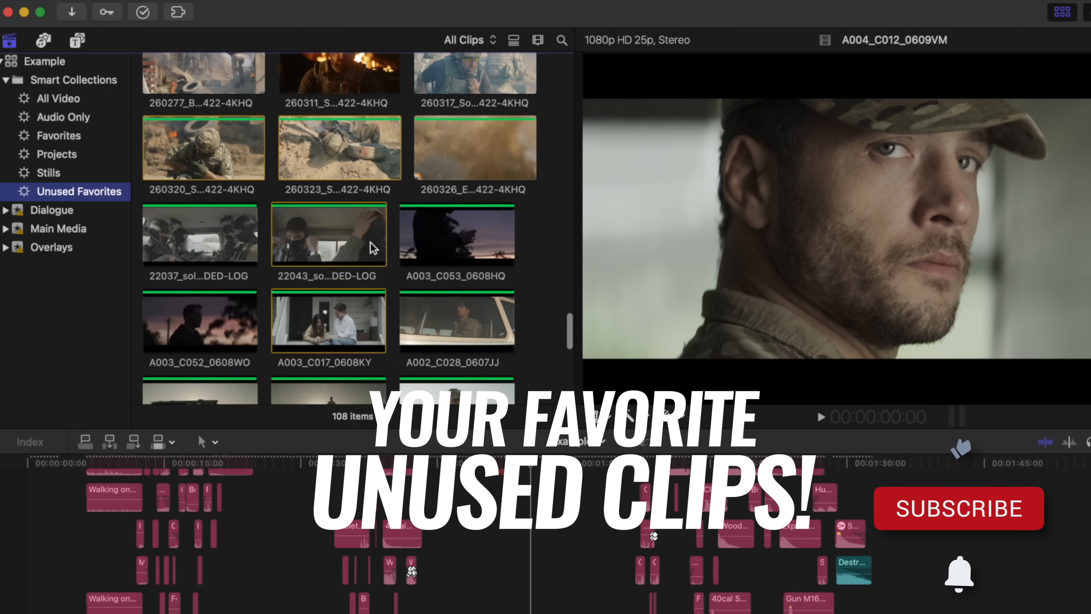
scroll(370, 243, "up", 15)
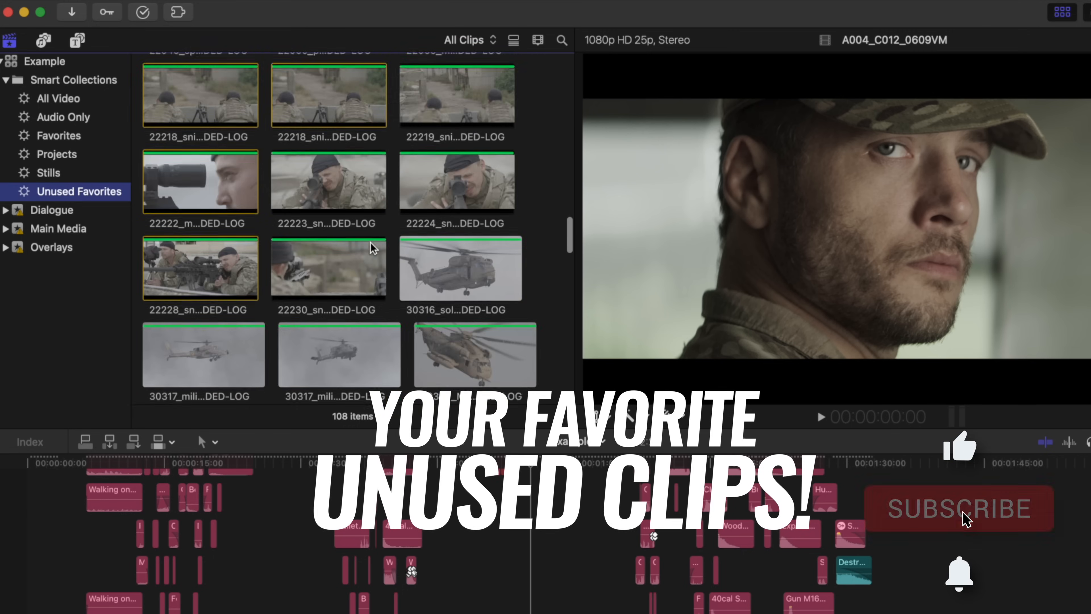
scroll(370, 243, "up", 10)
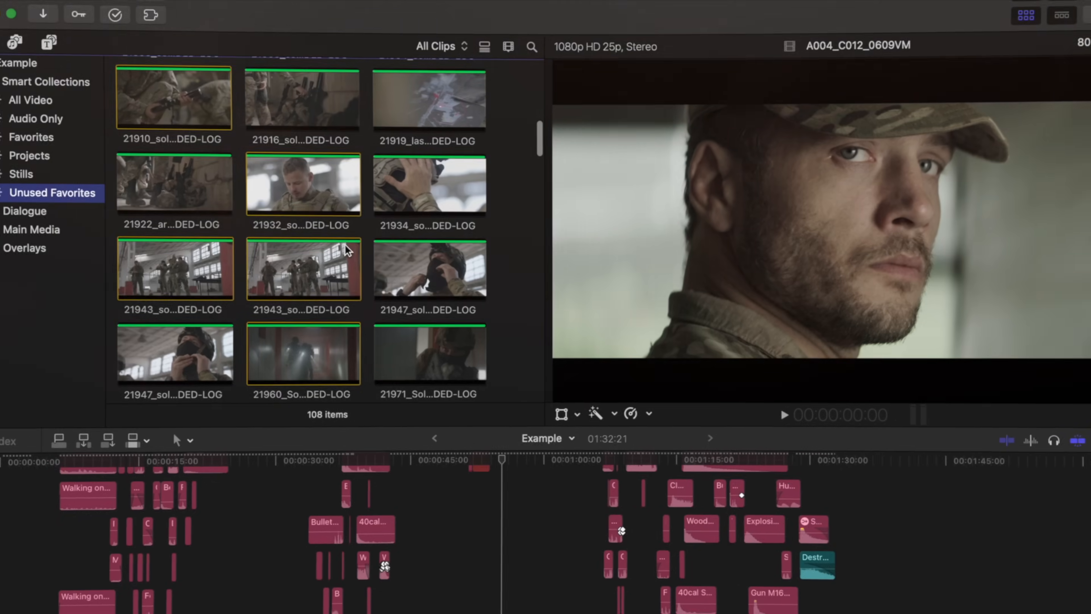